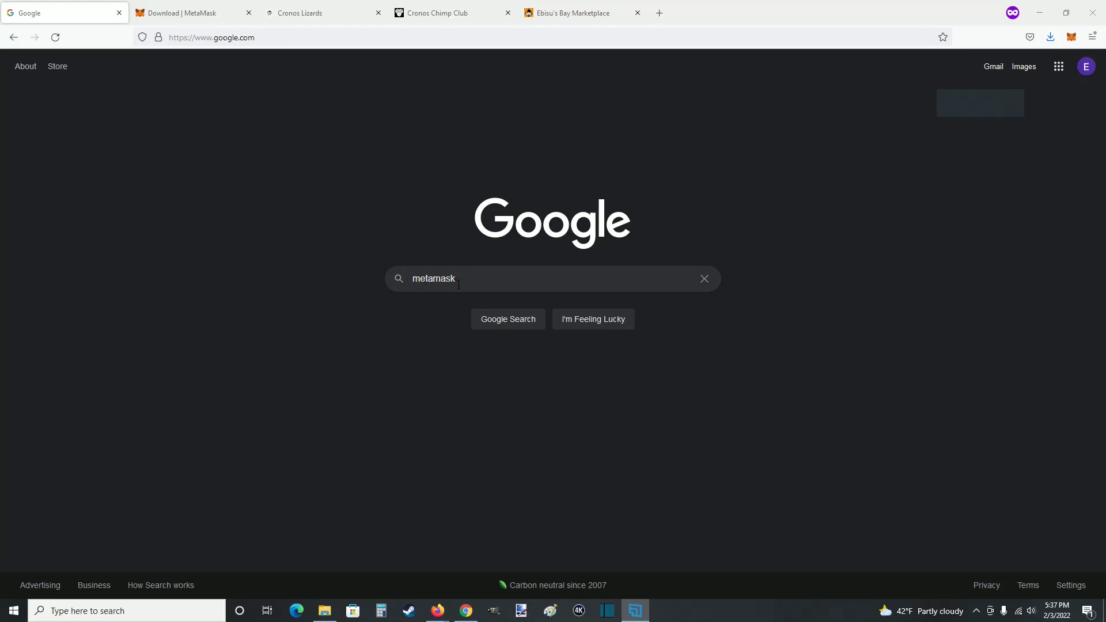
Step: Run a Google search for 'metamask'
key(Return)
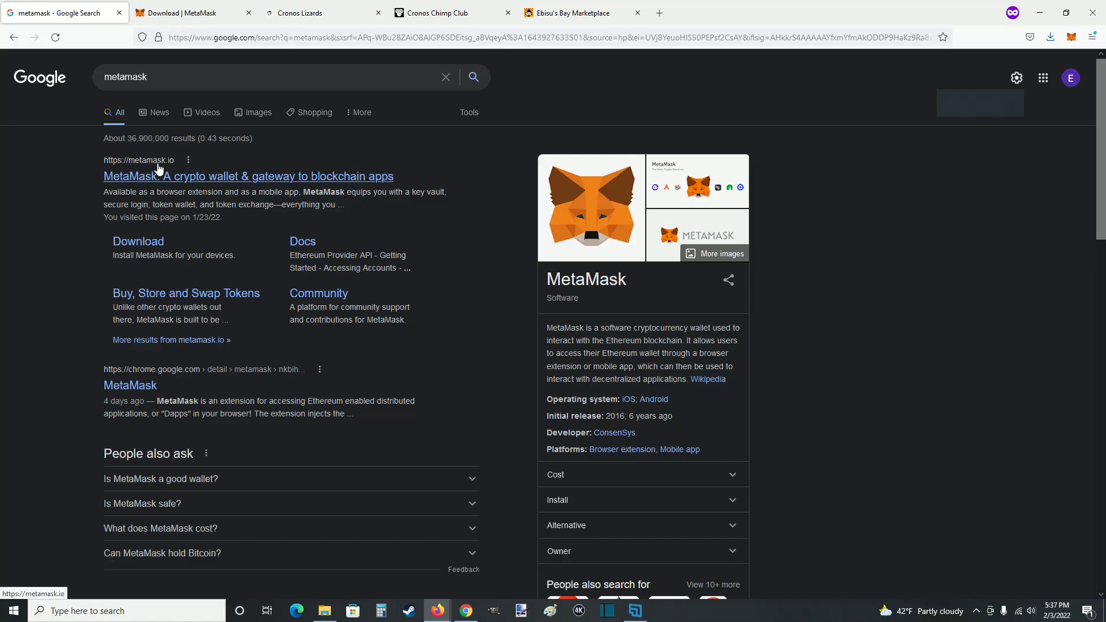
Step: Go from metamask.io's download page to the MetaMask extension page on Firefox Add-ons
click(151, 249)
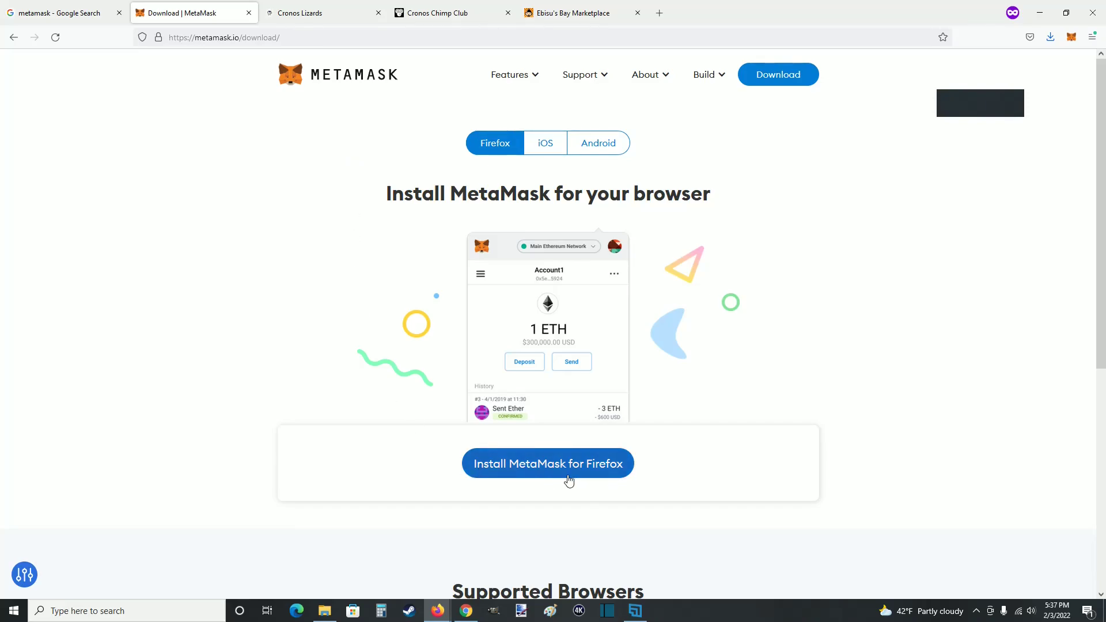
click(597, 475)
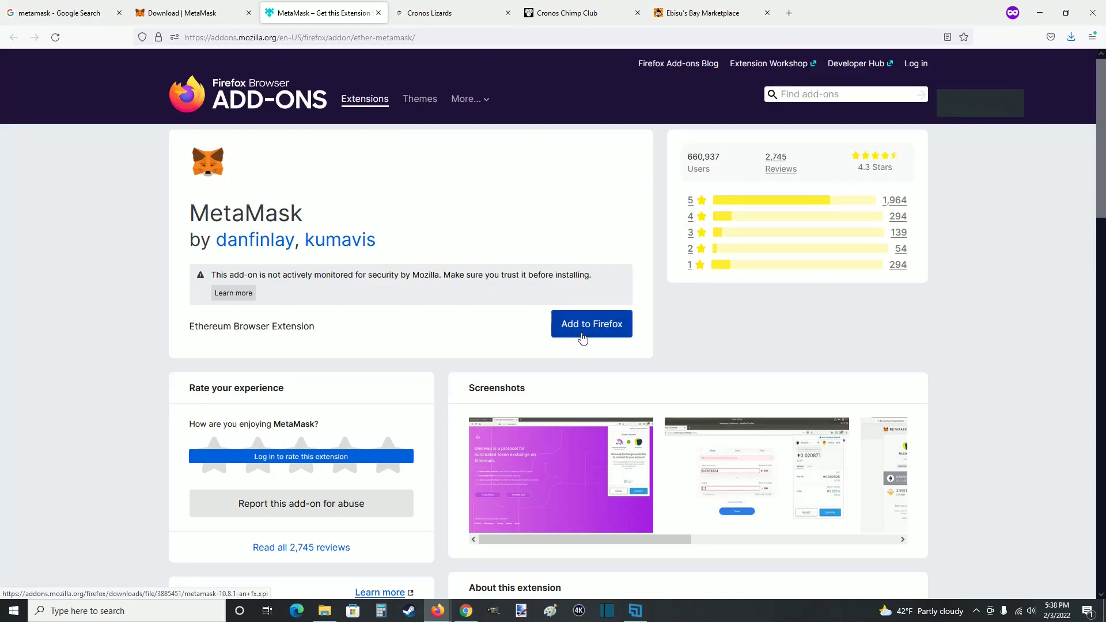
Step: Install the MetaMask extension in Firefox, allowing it to run in private windows
click(583, 339)
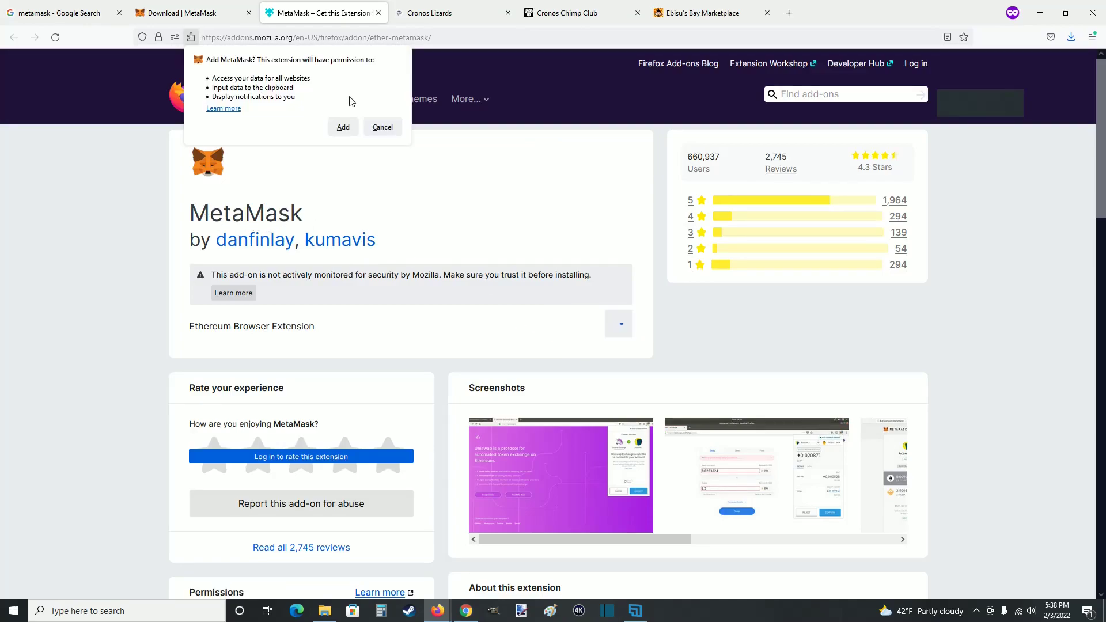
click(343, 127)
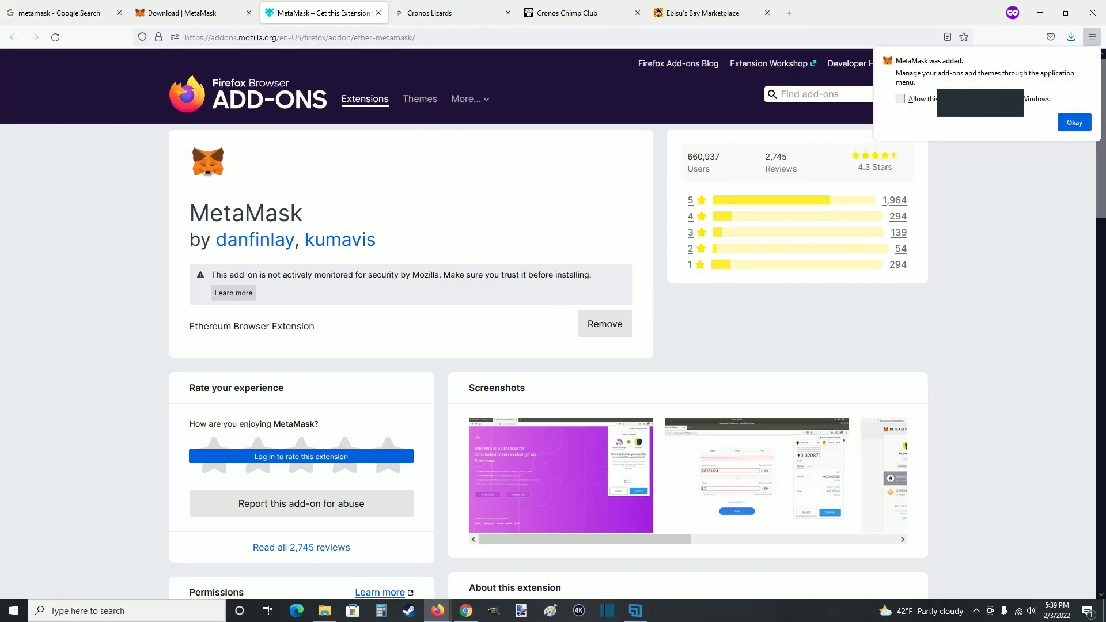
click(901, 99)
click(1074, 122)
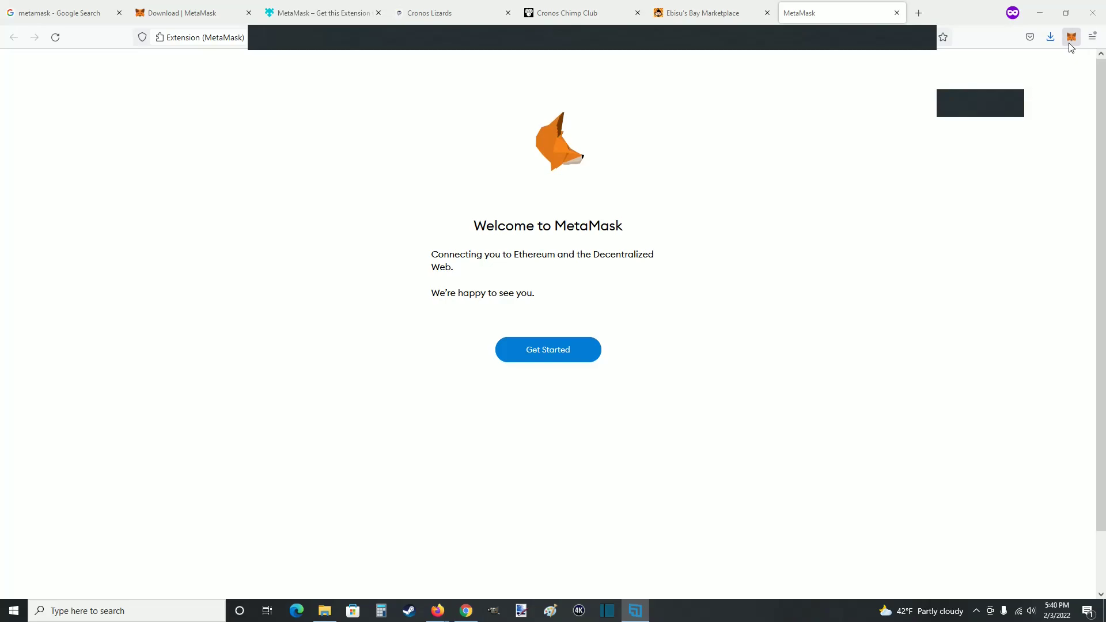
Step: Import an existing wallet with its recovery phrase and a password, agreeing to usage data sharing
click(560, 361)
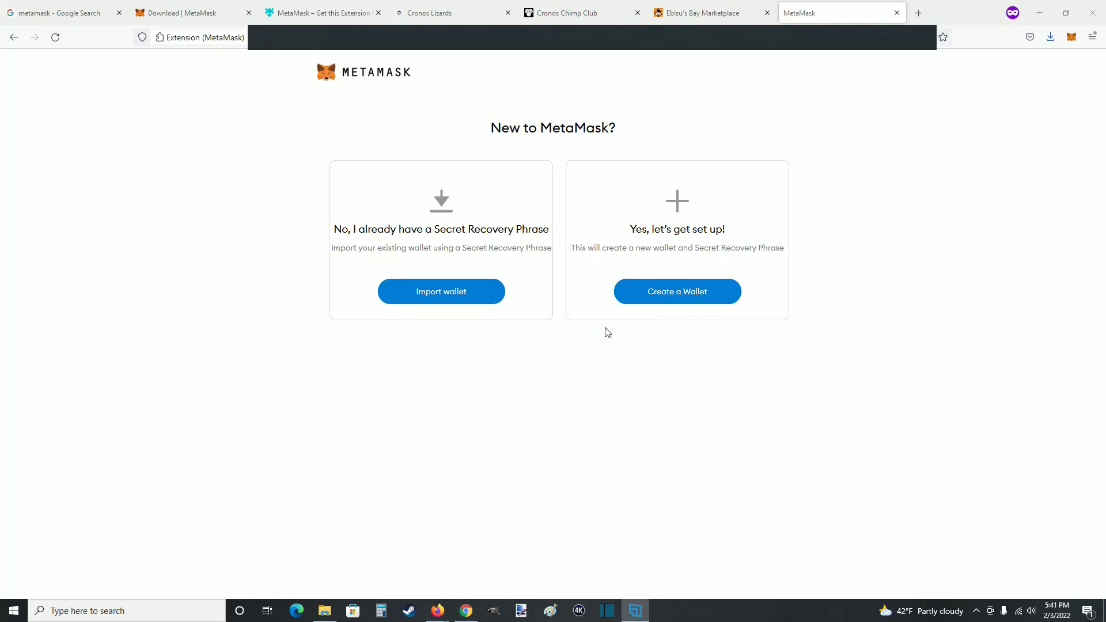
click(439, 304)
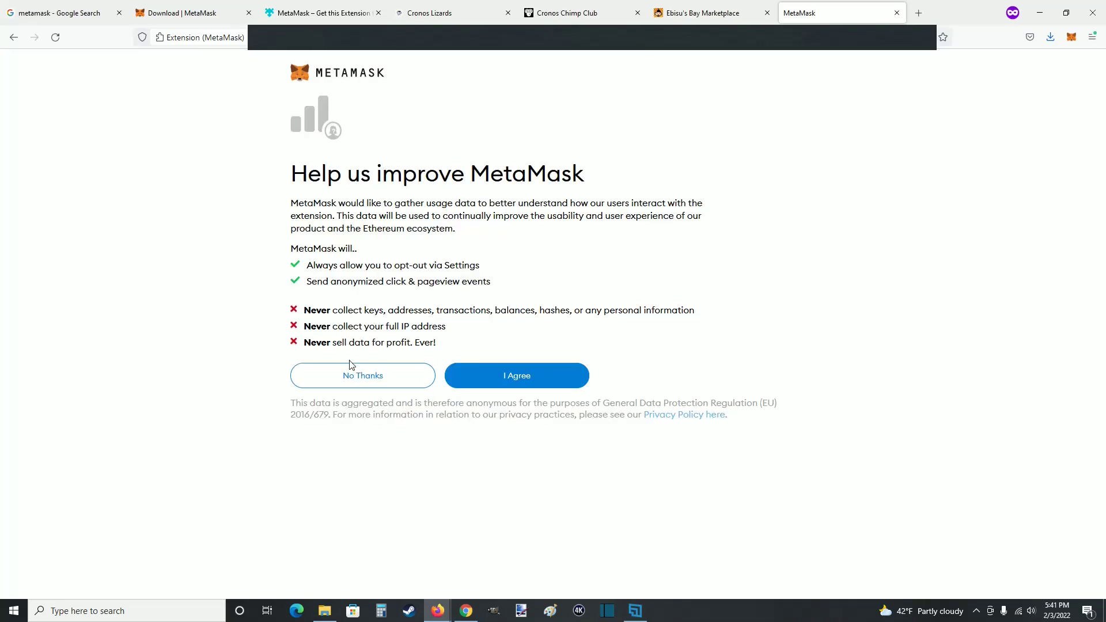
click(505, 385)
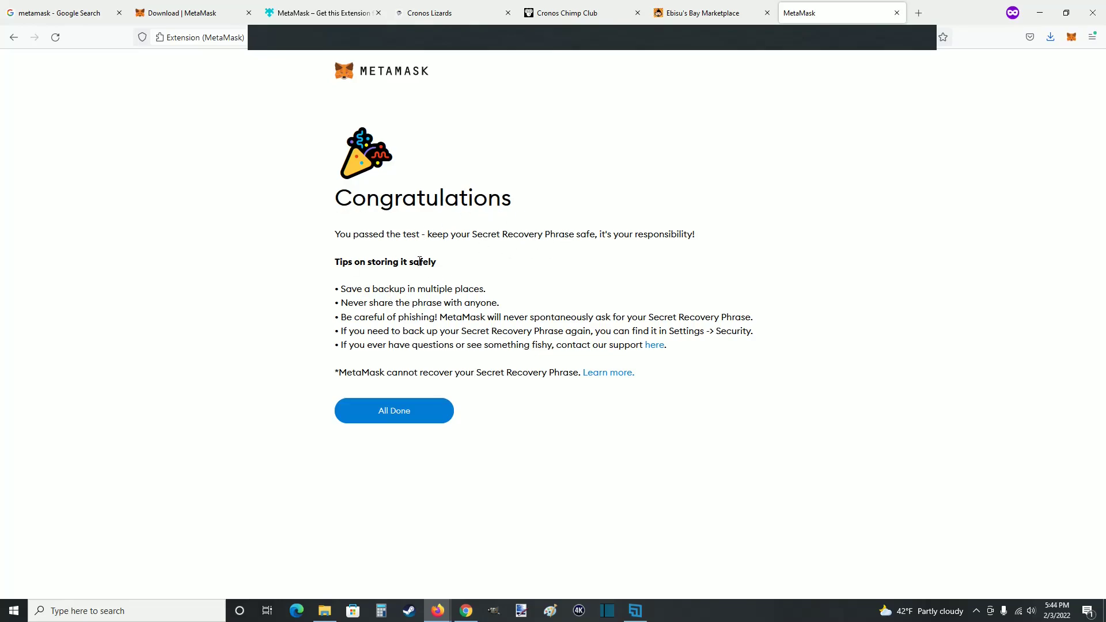
click(416, 421)
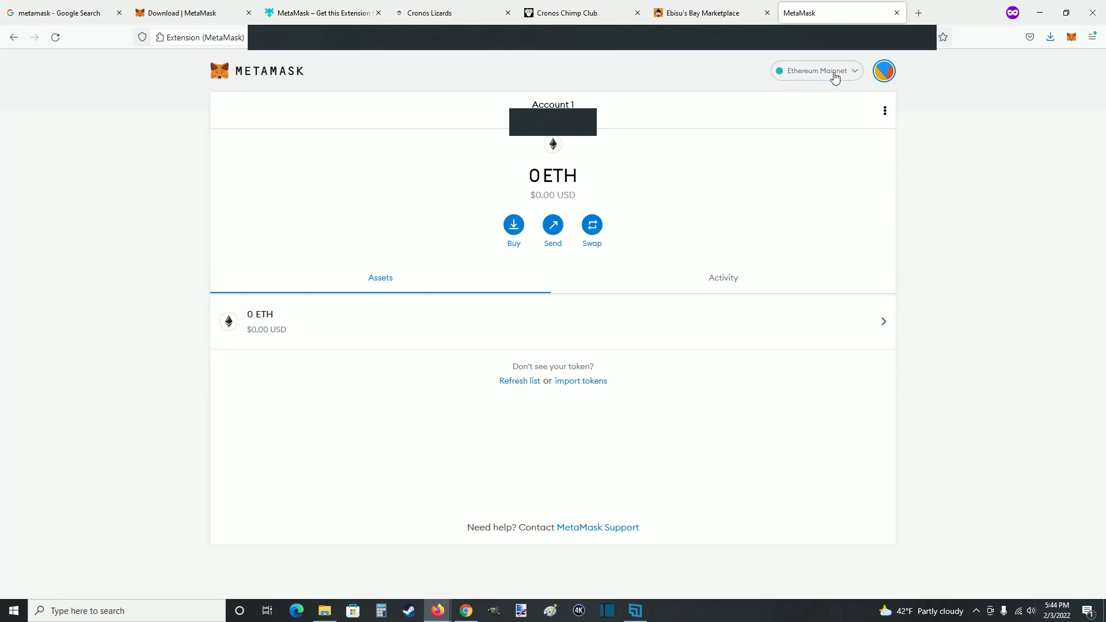
Step: Add a Cronos network with chain ID 25, symbol CRO and the pasted block explorer URL
click(858, 78)
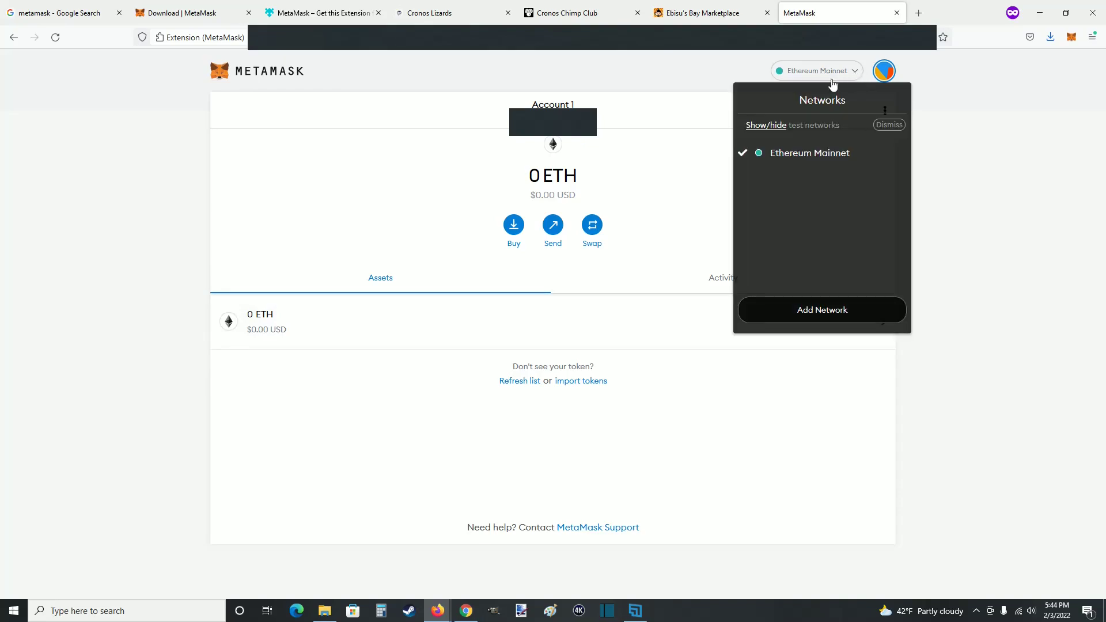
click(823, 314)
text(Cronos)
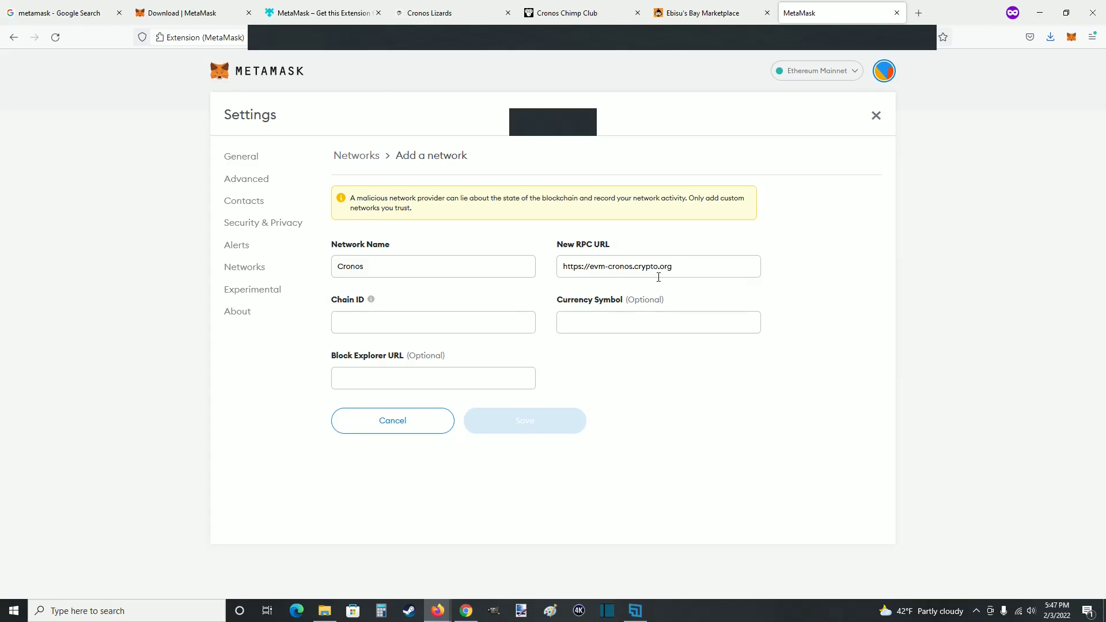
click(370, 320)
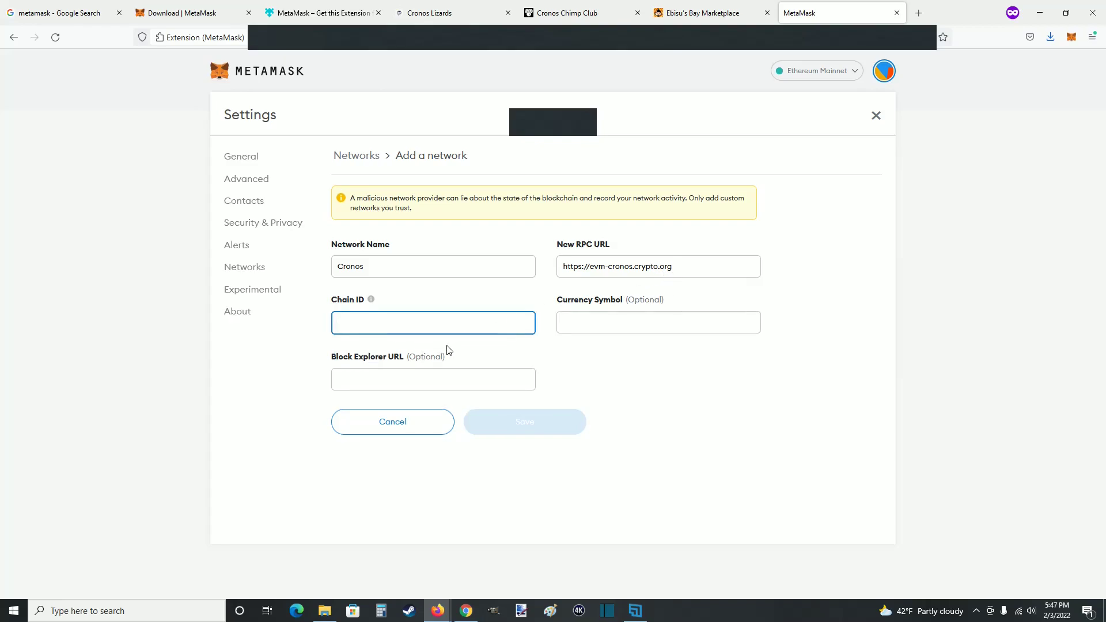
text(25)
click(583, 323)
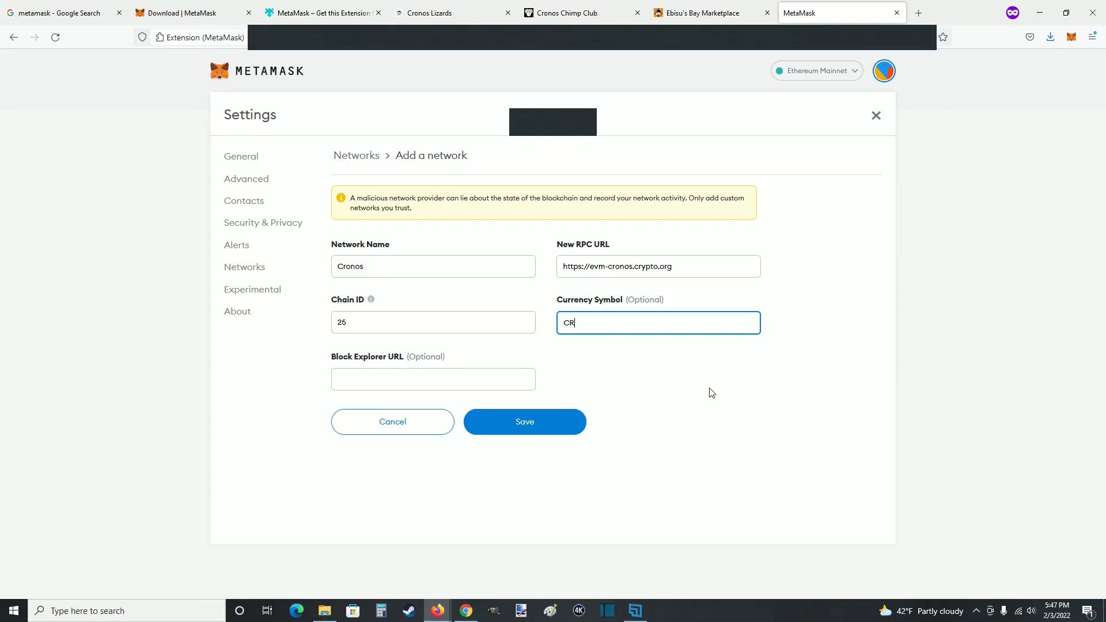
click(341, 372)
text(https://cronos.crypto.org/explorer/)
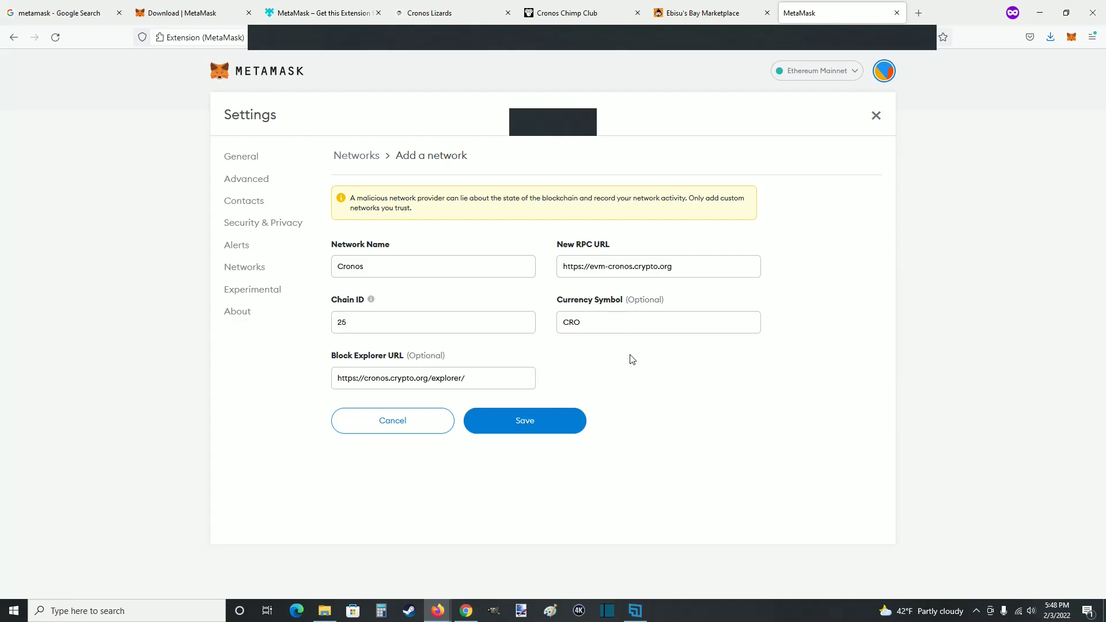
click(522, 431)
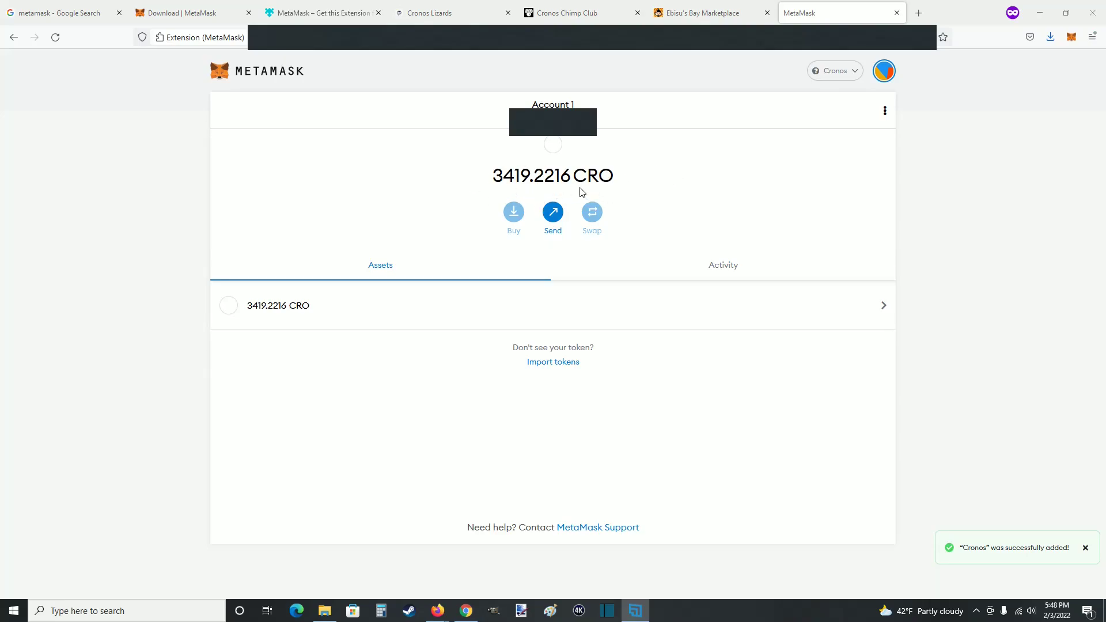
click(851, 74)
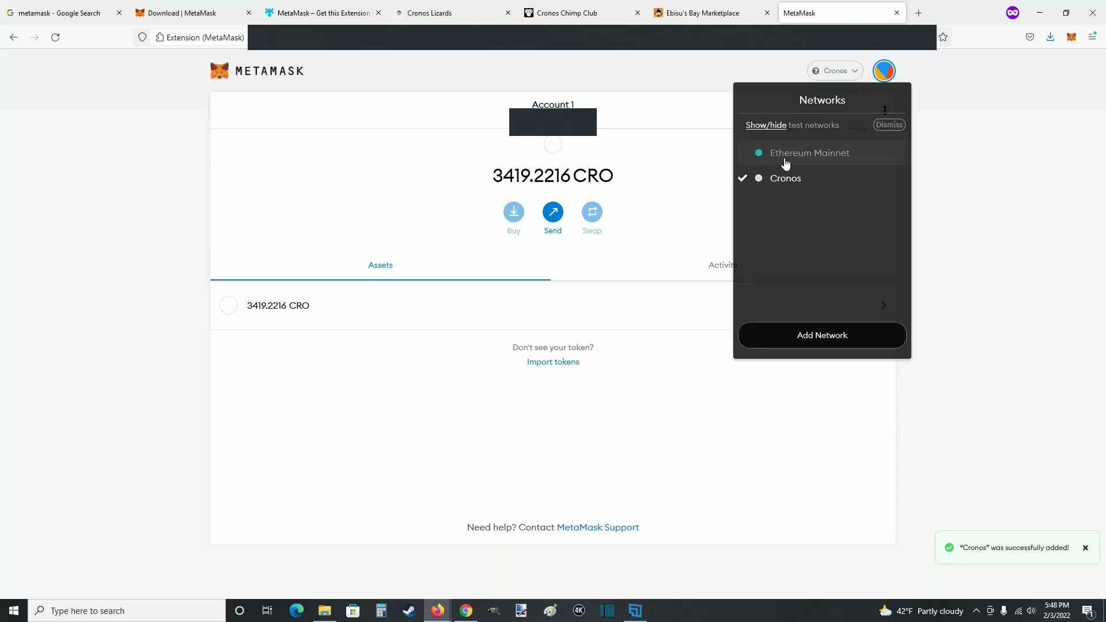
click(802, 194)
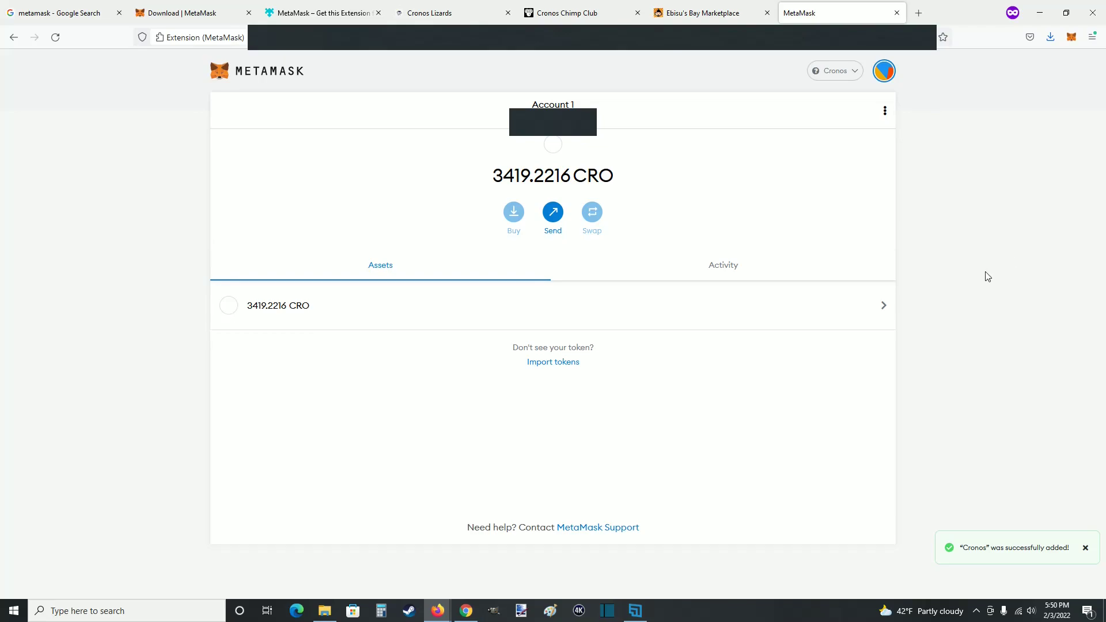
Step: On the Cronos Lizards site, open the MINT page showing the 299 CRO price
click(437, 14)
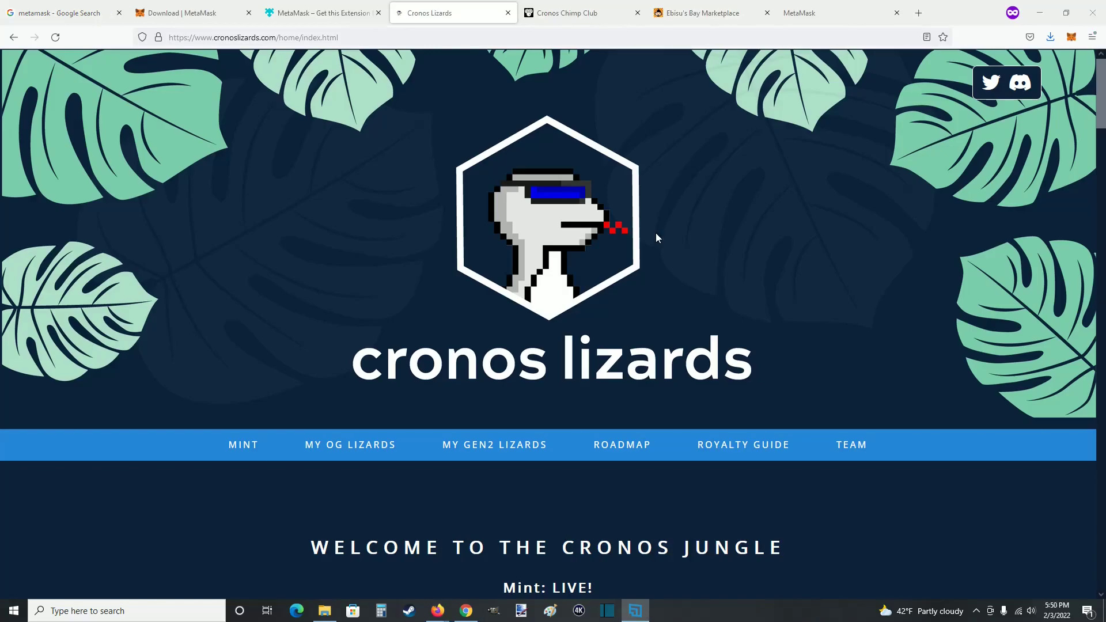
scroll(656, 233, down, 3)
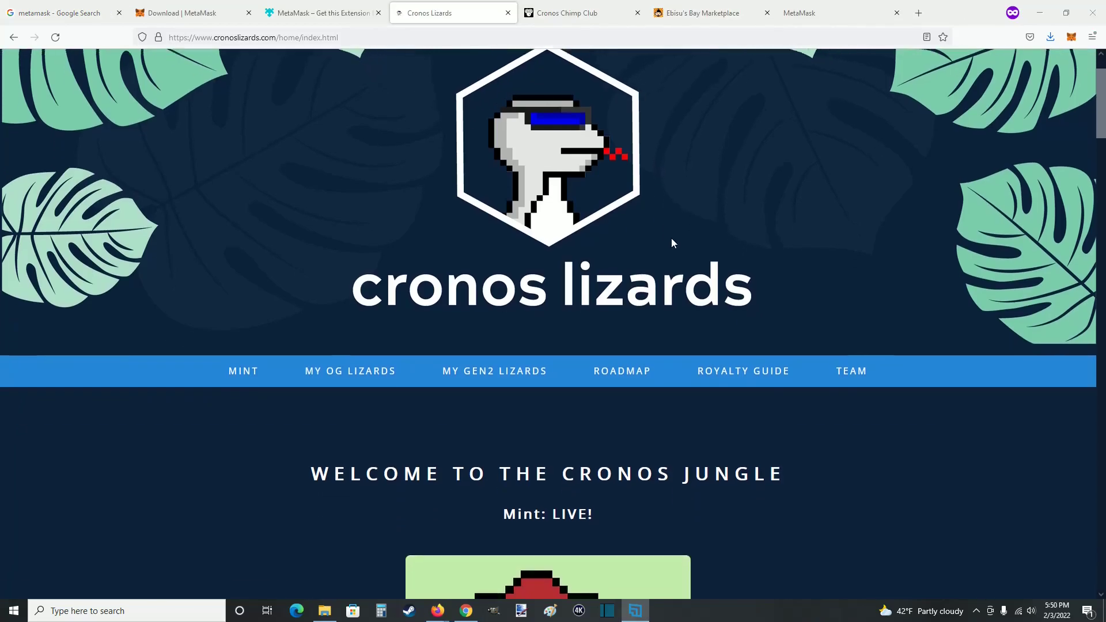
scroll(672, 237, up, 2)
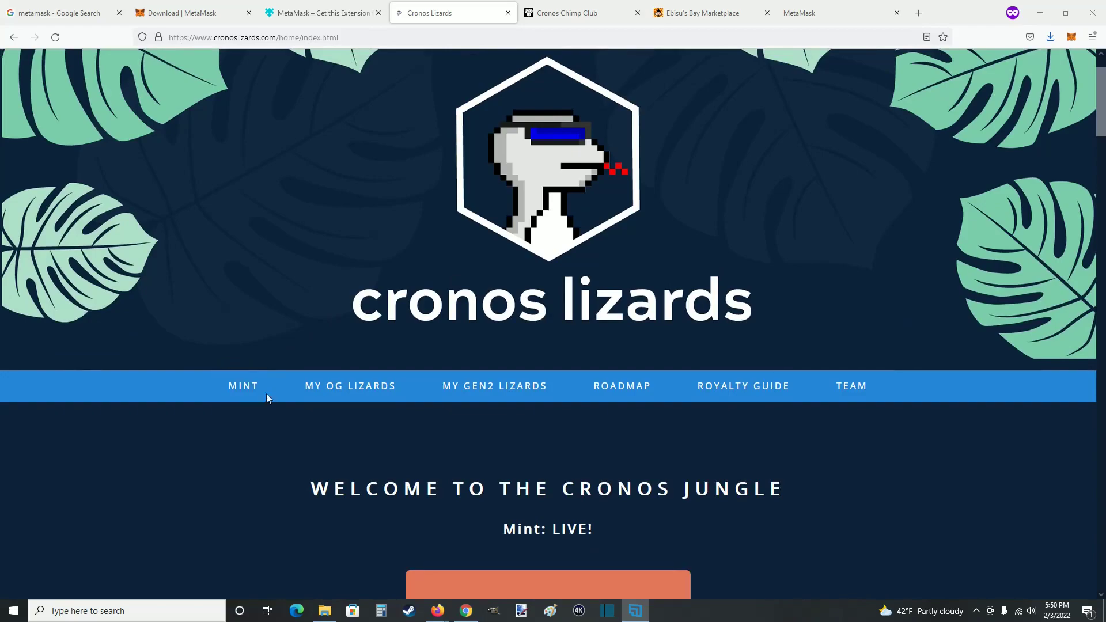
click(243, 387)
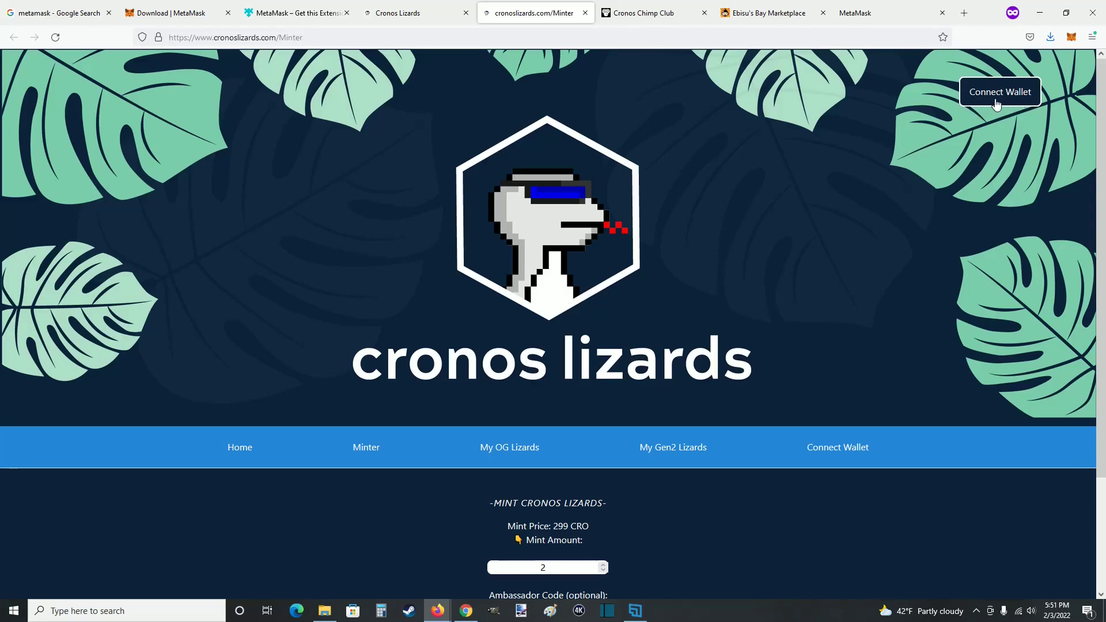
Step: Approve MetaMask Account 1's connection so the Minter page shows the connected address
click(997, 104)
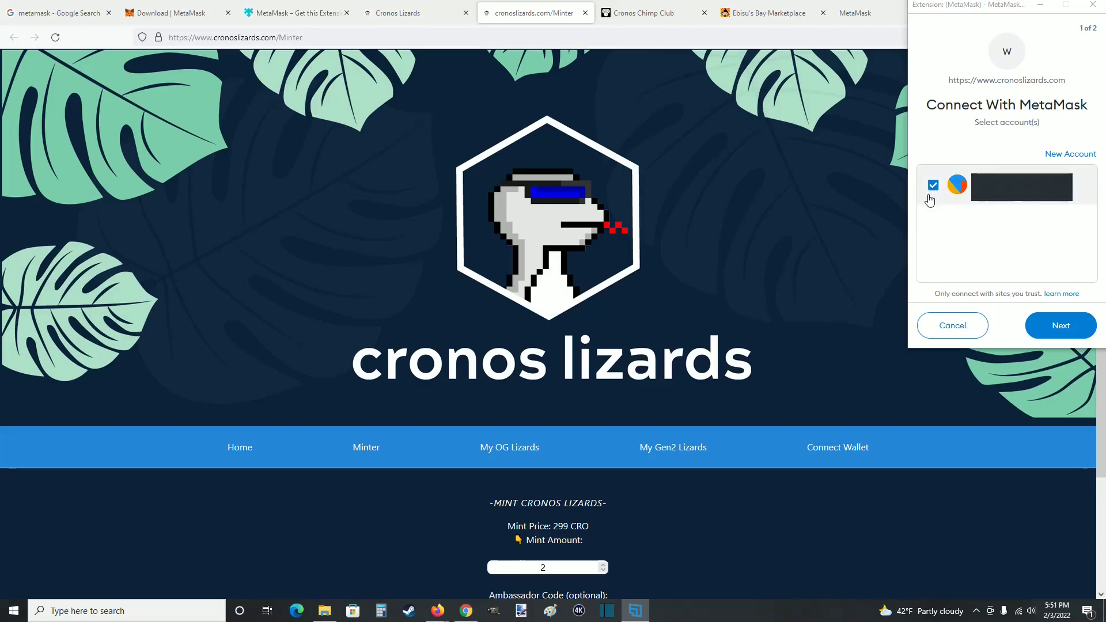
click(1062, 326)
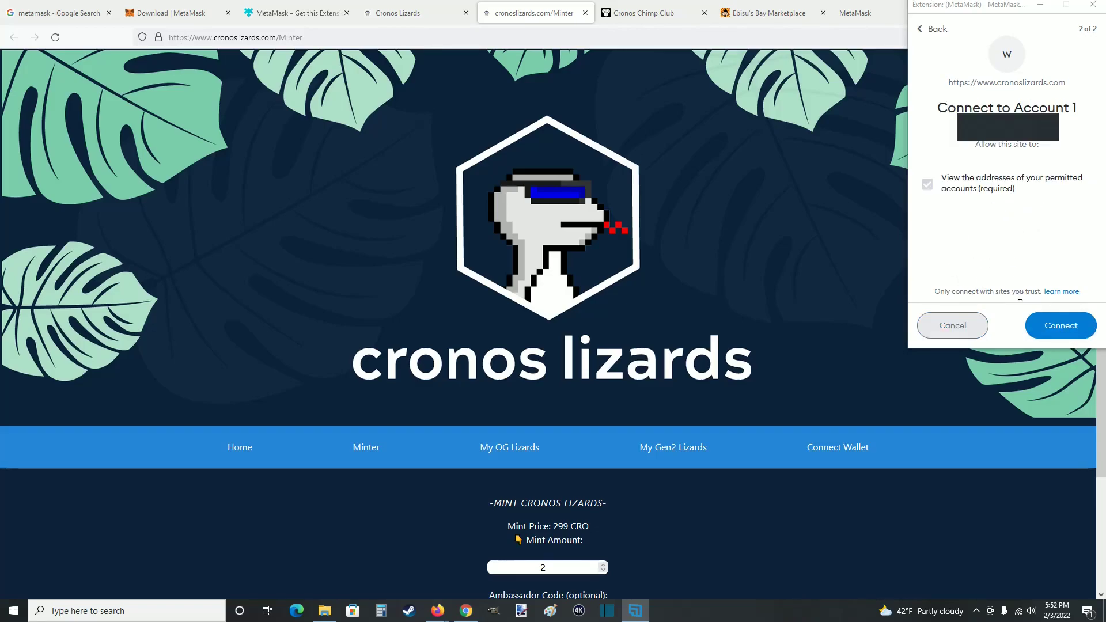
click(1075, 334)
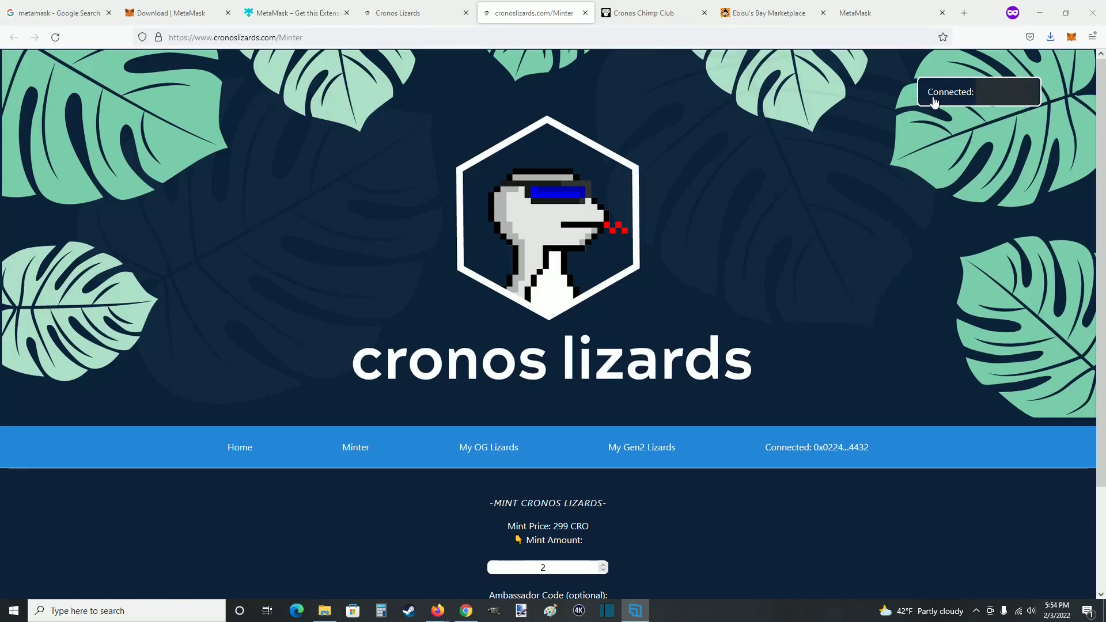
click(893, 174)
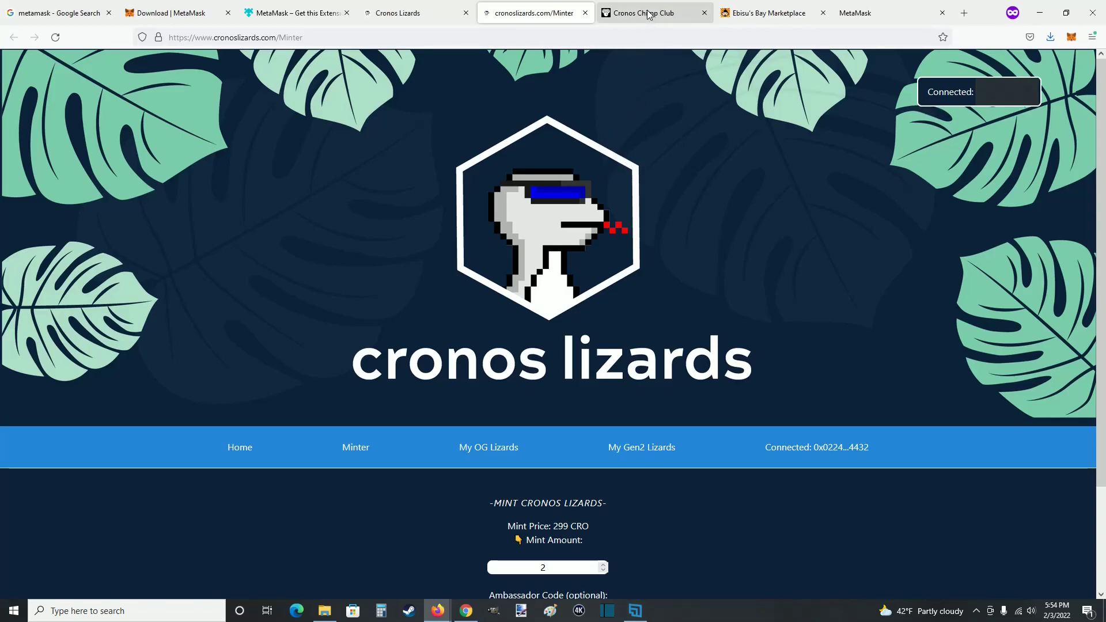
Step: On the Cronos Chimp Club tab, choose MetaMask as the wallet and approve Account 1's connection
click(664, 17)
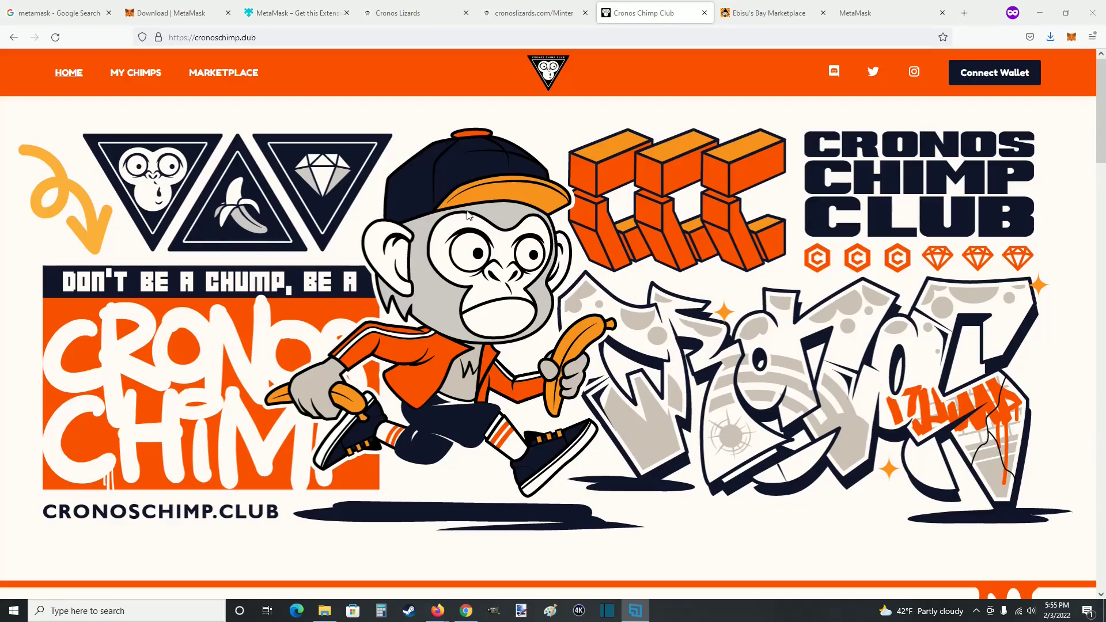
click(999, 81)
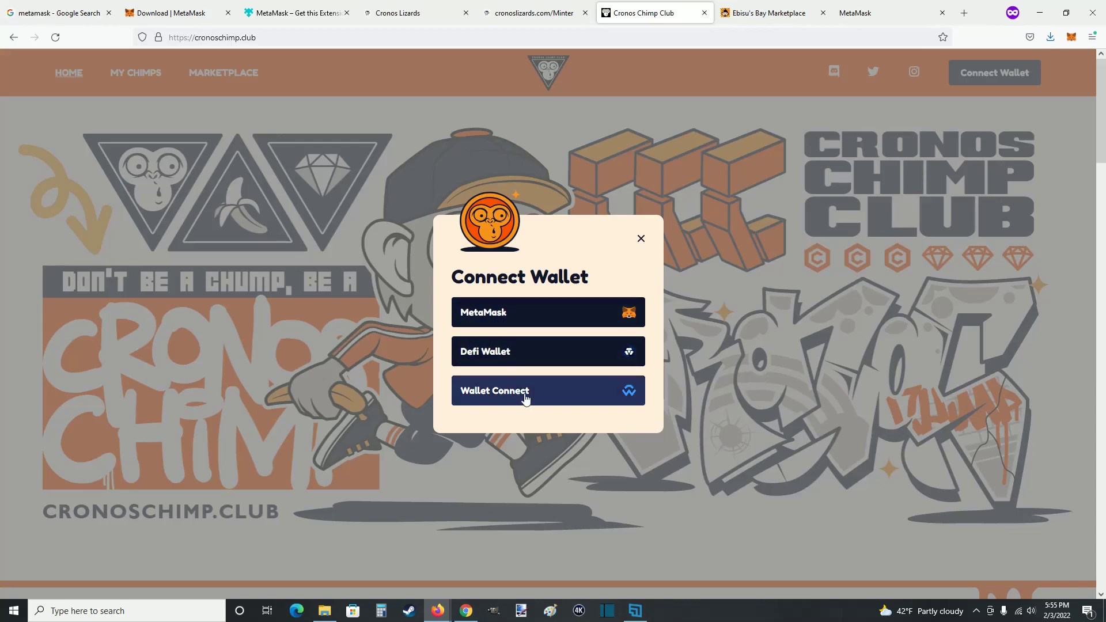
click(548, 320)
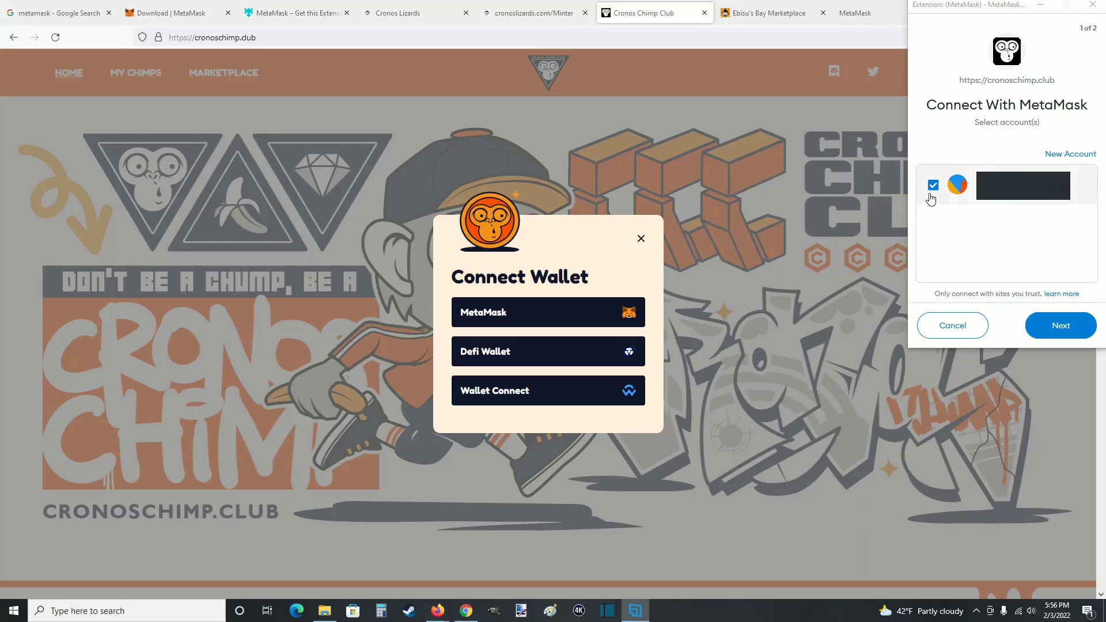
click(1060, 336)
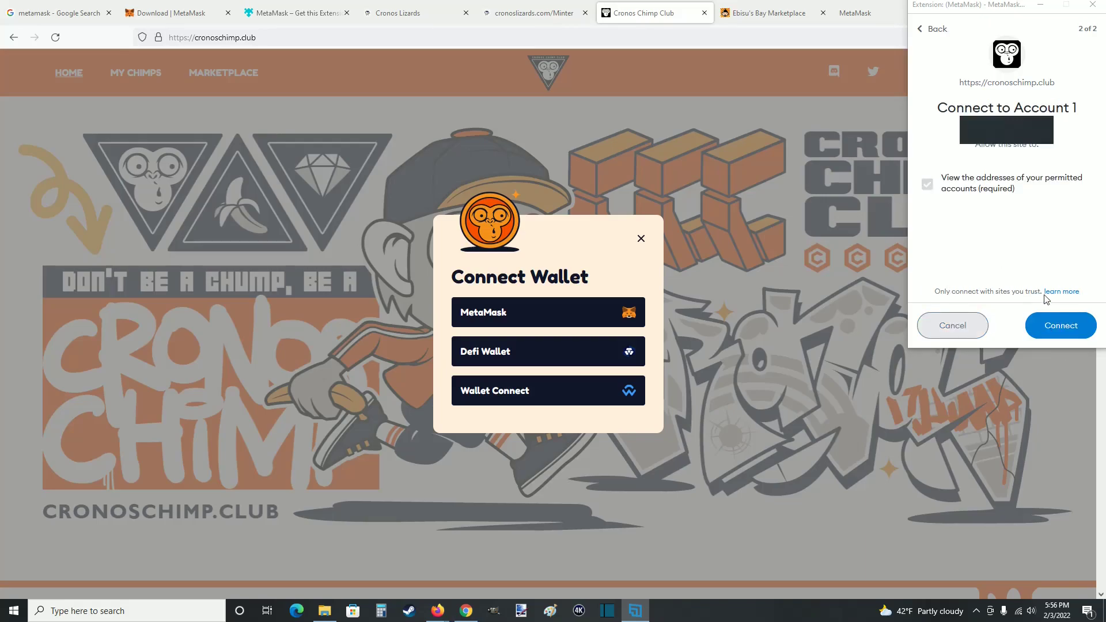
click(1061, 328)
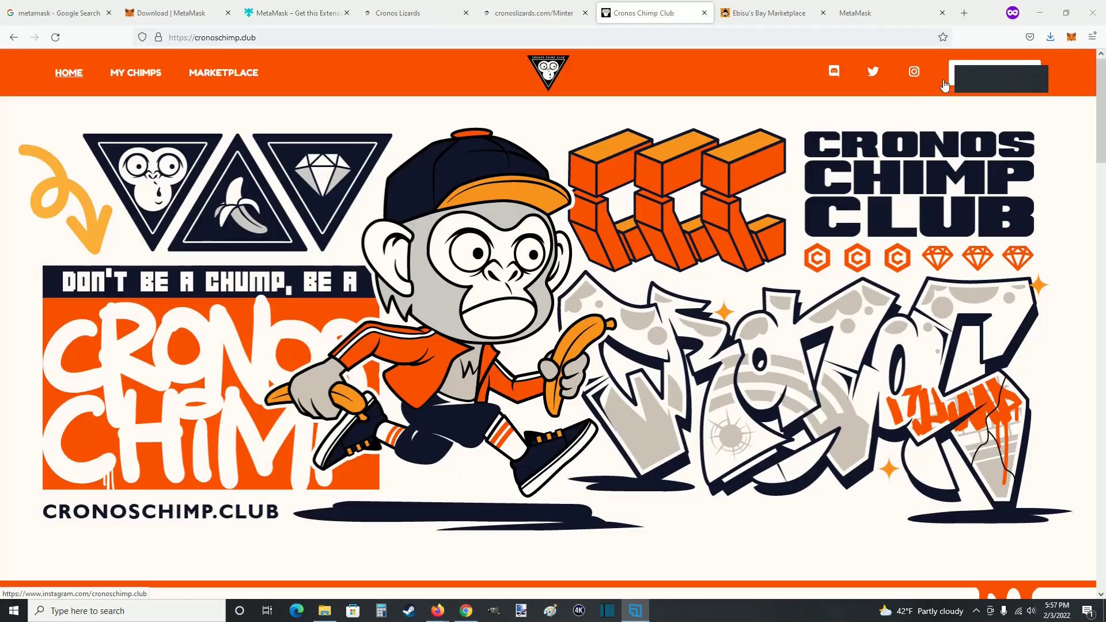
Step: Open the Buy review for Chimp #3829 at 1,000 CRO, then switch to Ebisu's Bay
click(225, 74)
scroll(889, 211, down, 3)
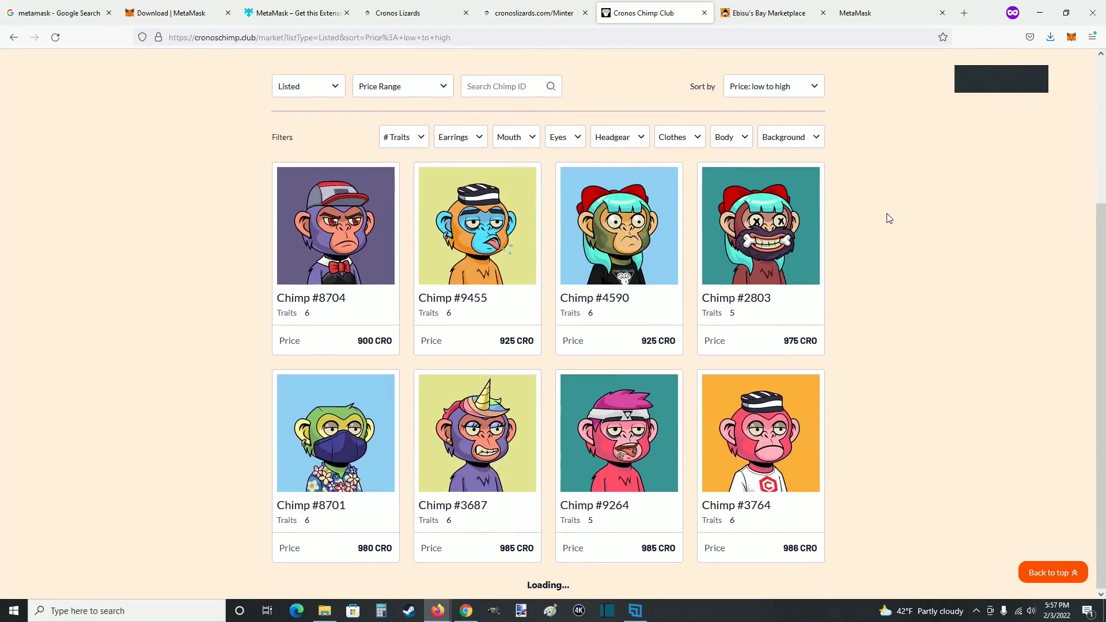
scroll(906, 223, down, 5)
scroll(922, 248, down, 2)
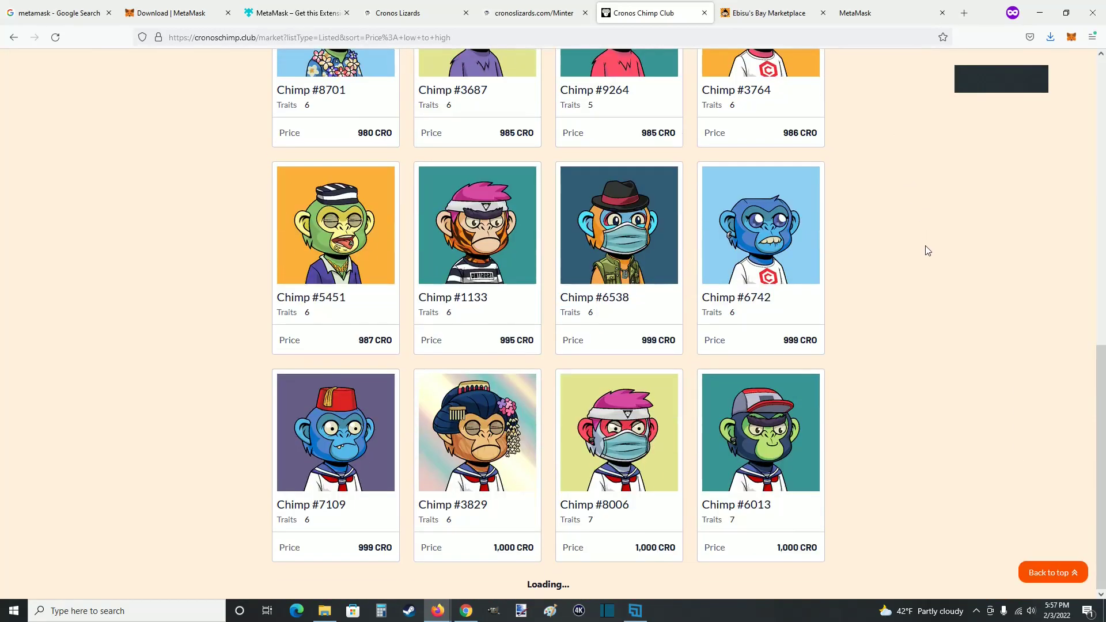
scroll(919, 274, down, 3)
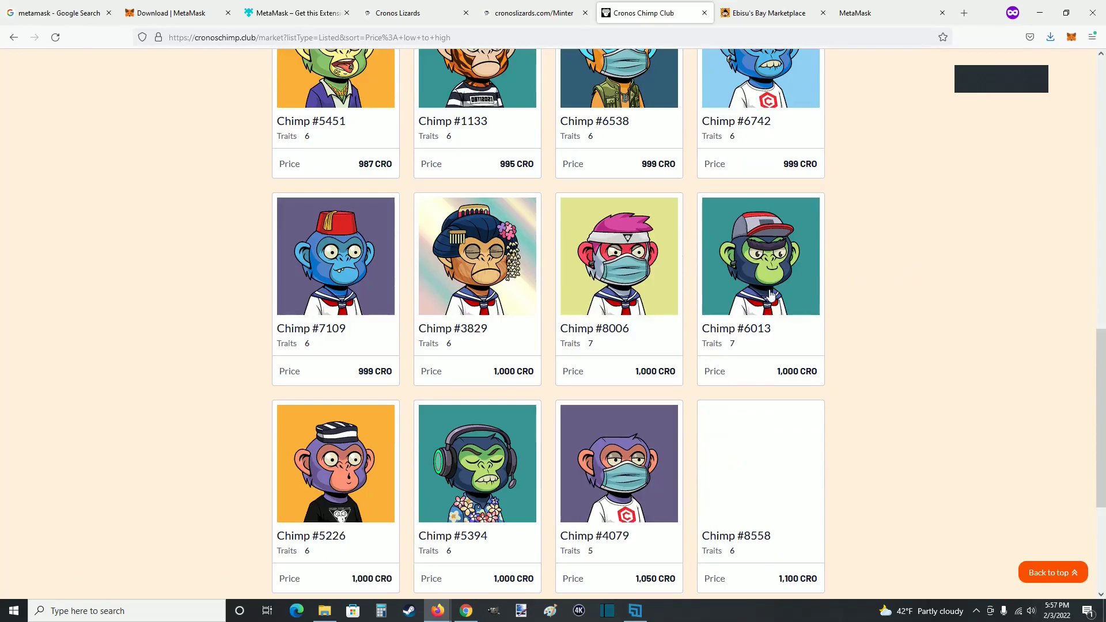
click(490, 286)
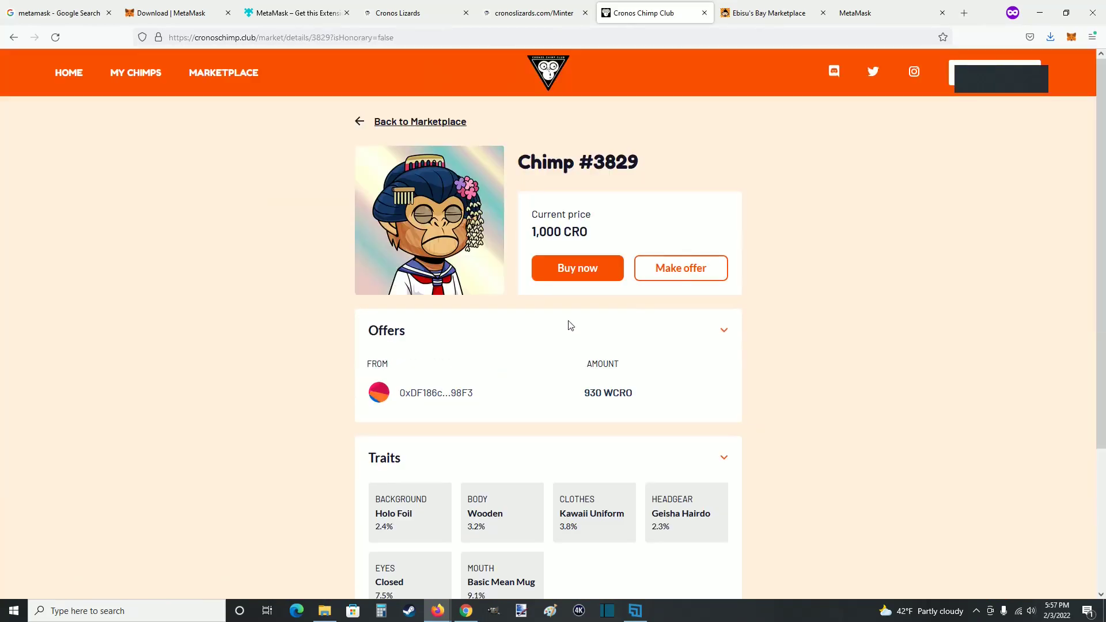
click(578, 276)
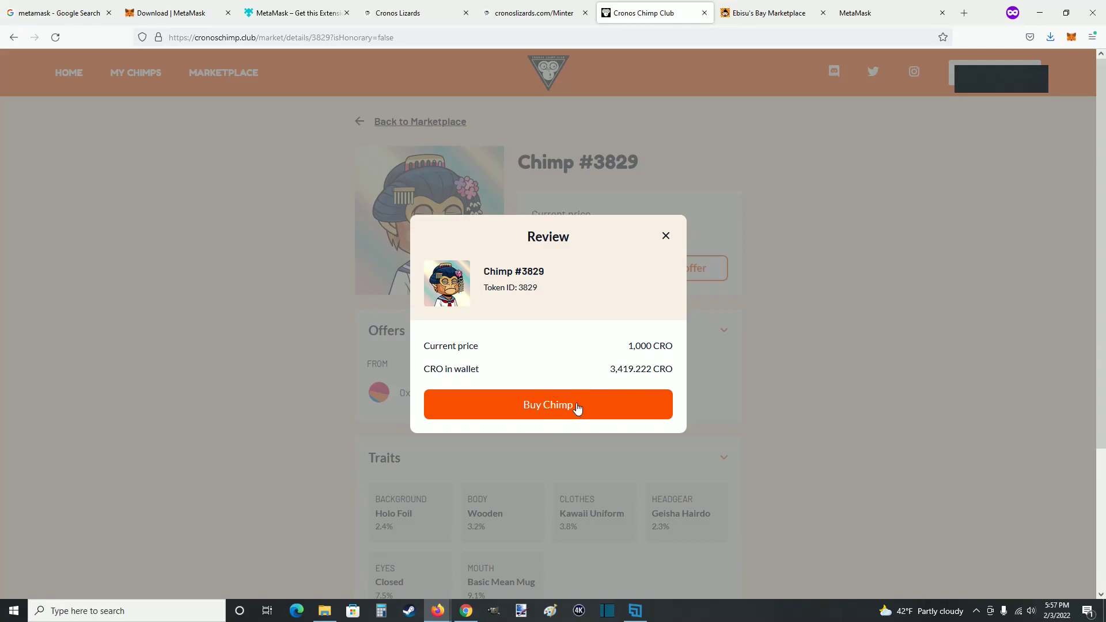
click(778, 23)
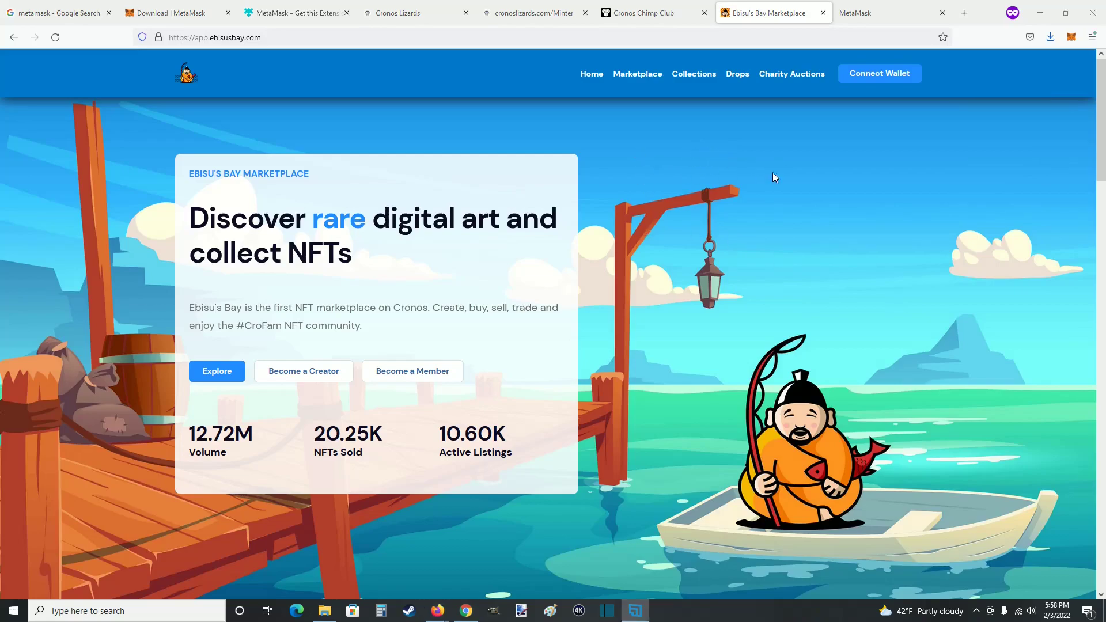
Step: Connect MetaMask Account 1 to Ebisu's Bay and view its Marketplace listings in CRO
click(878, 79)
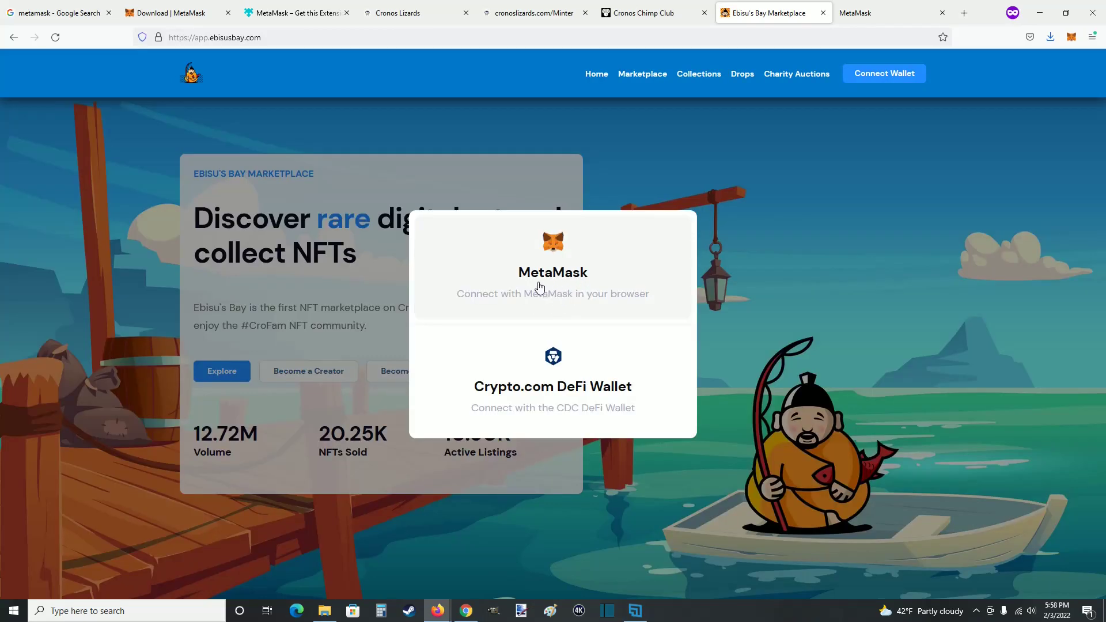
click(540, 287)
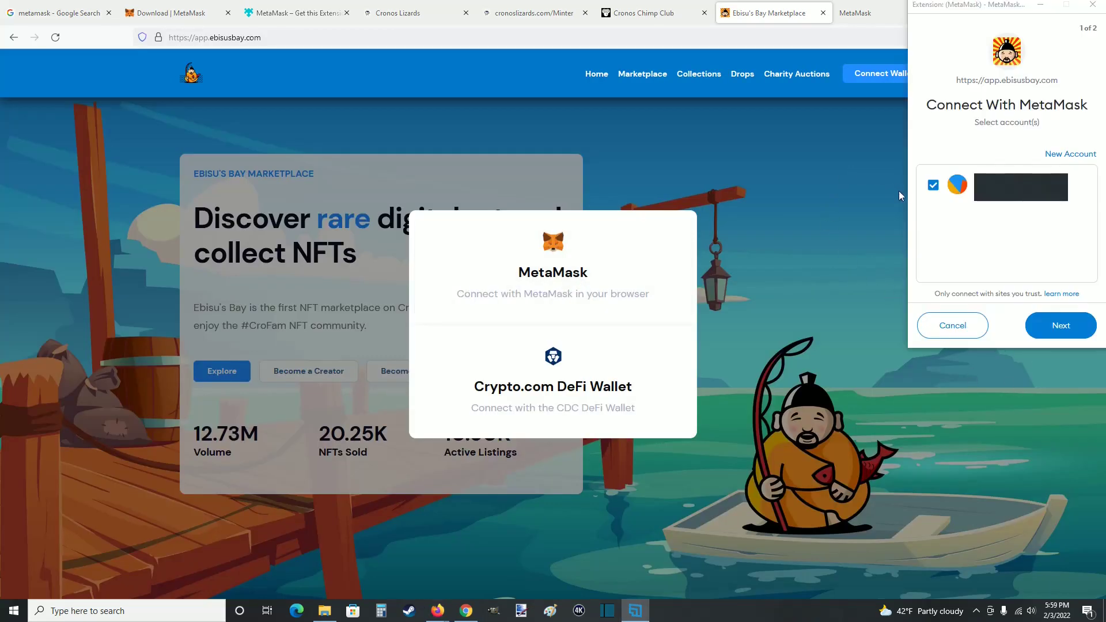
click(1061, 328)
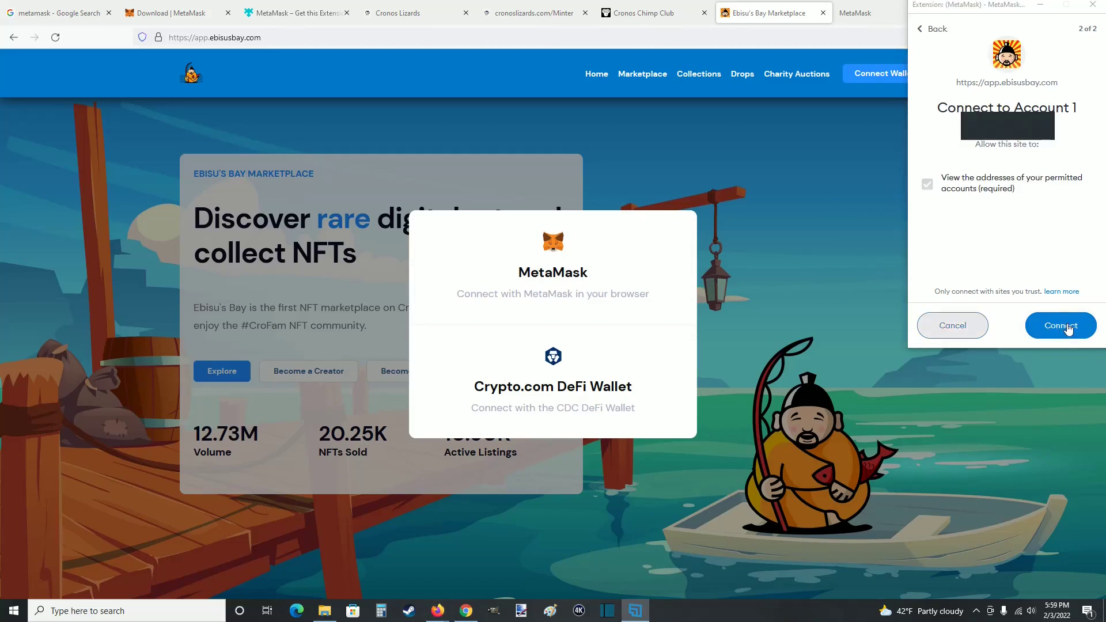
click(1066, 332)
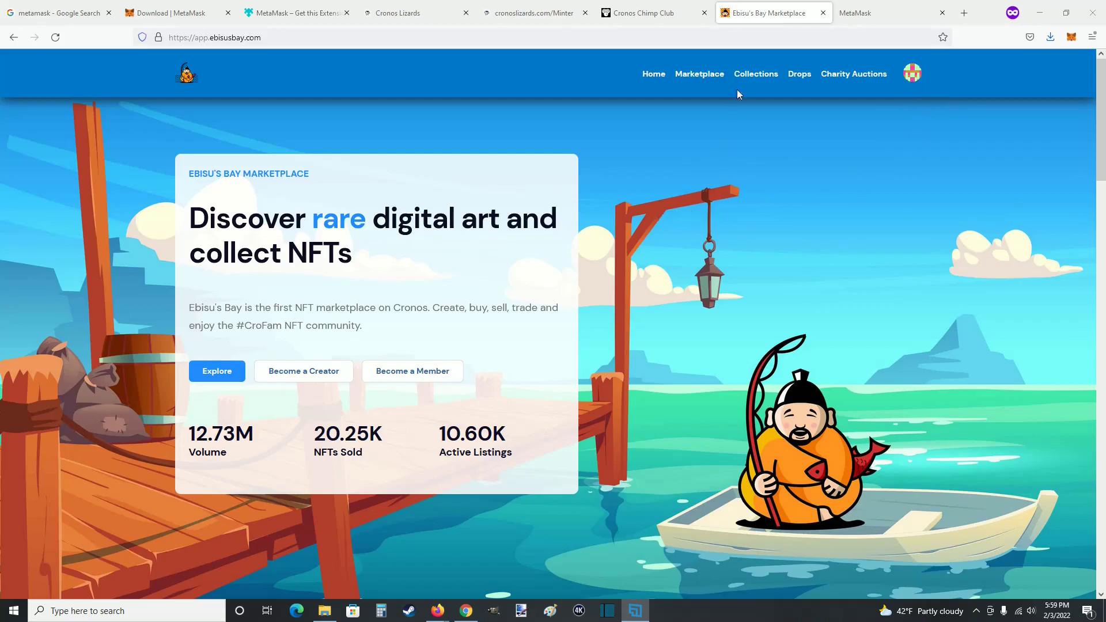
click(709, 80)
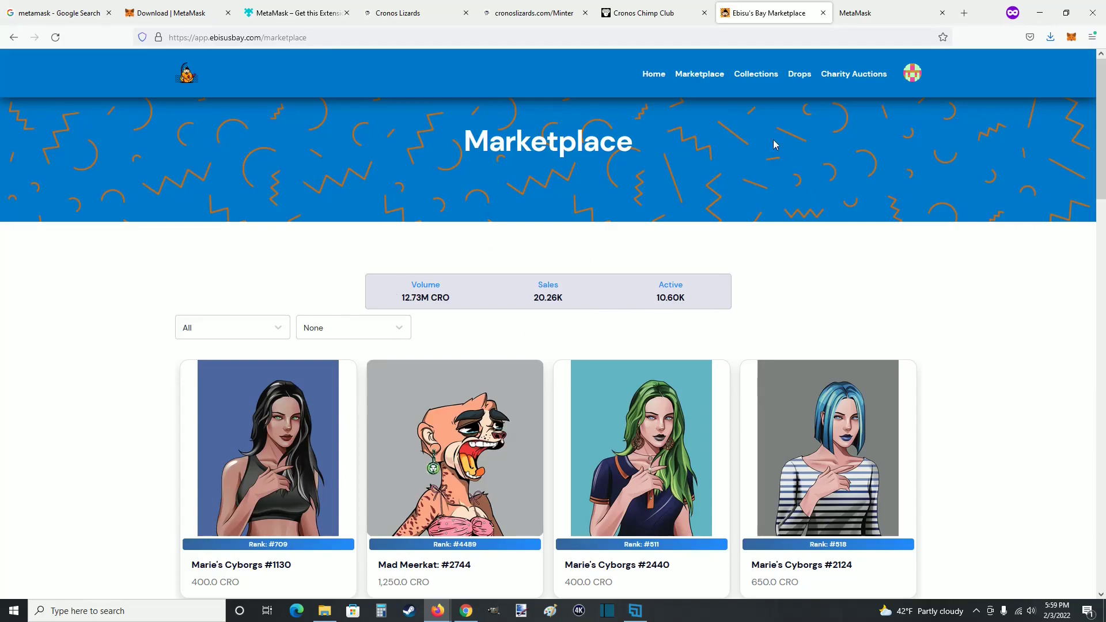
Step: Open the Mad Meerkat collection from Ebisu's Bay's Collections list
click(755, 80)
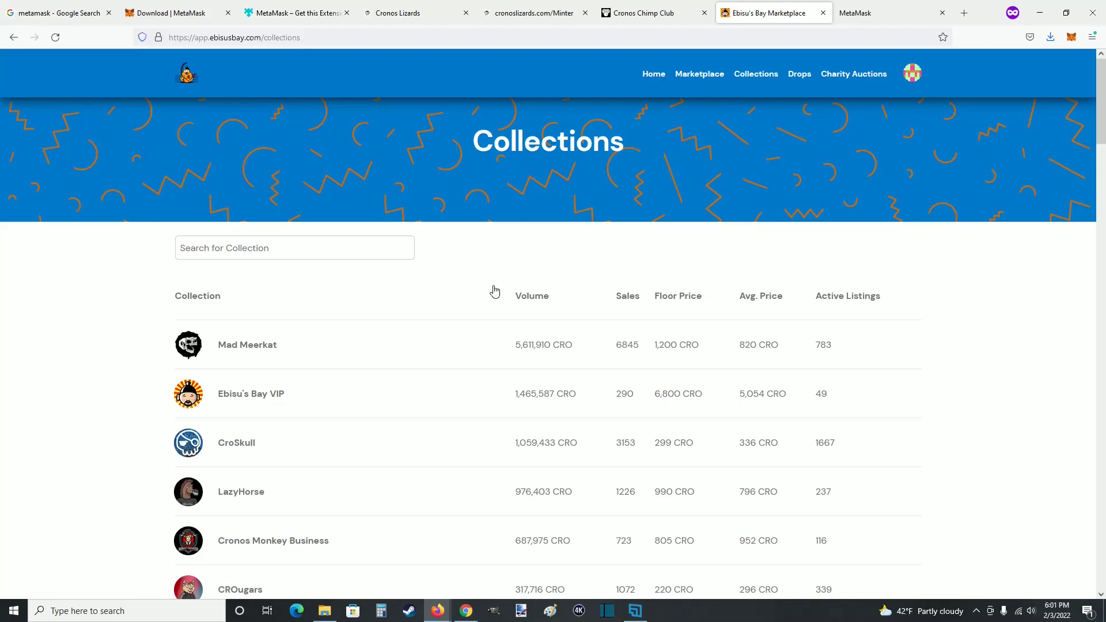
scroll(495, 288, down, 3)
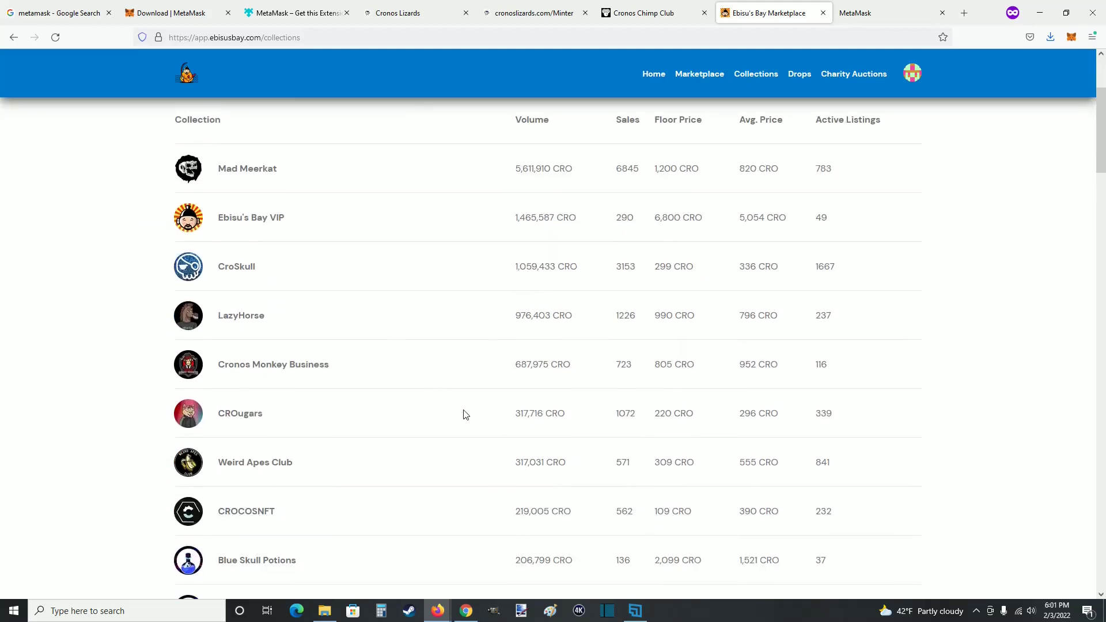
scroll(462, 411, up, 2)
click(246, 288)
Step: Sort the Mad Meerkats by Price (Lowest) and open the Mad Meerkat #4207 listing at 1,200 CRO
scroll(666, 281, down, 3)
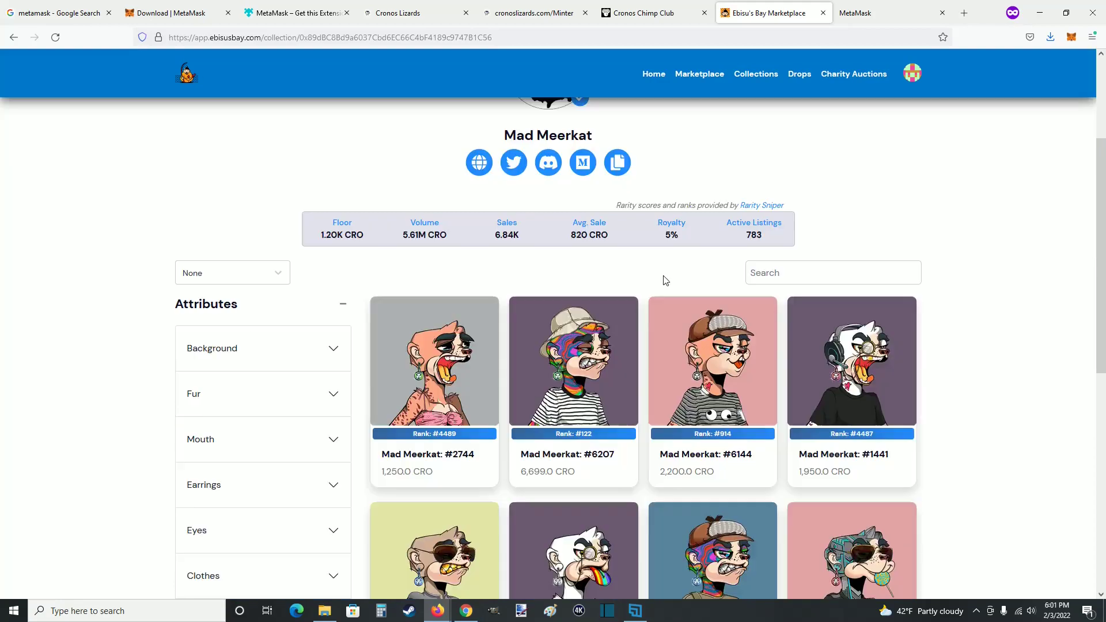
click(248, 274)
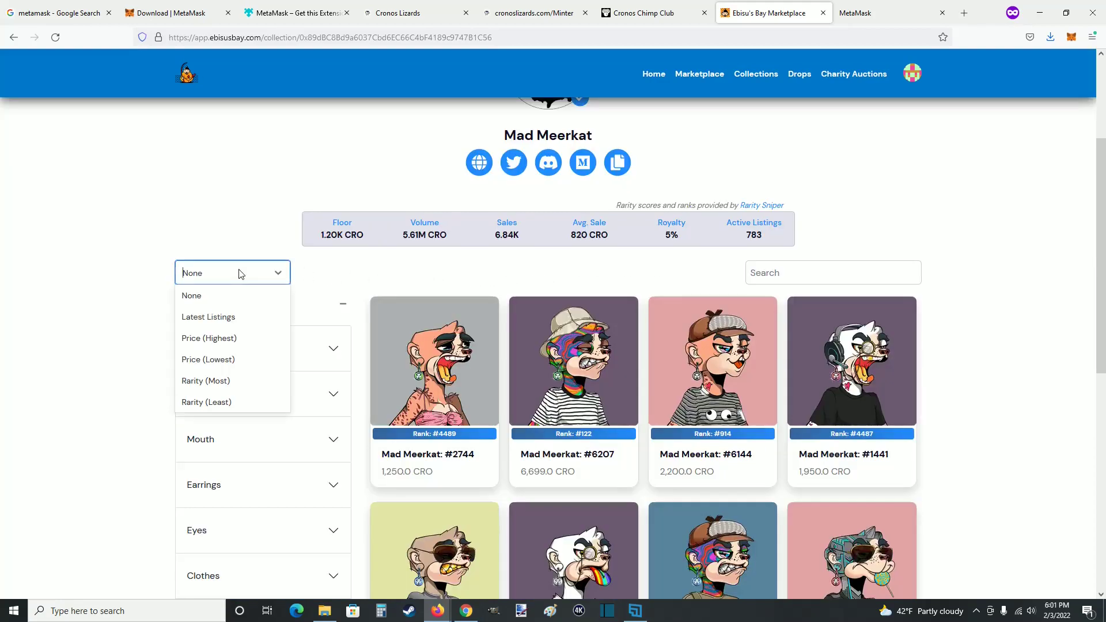
click(206, 362)
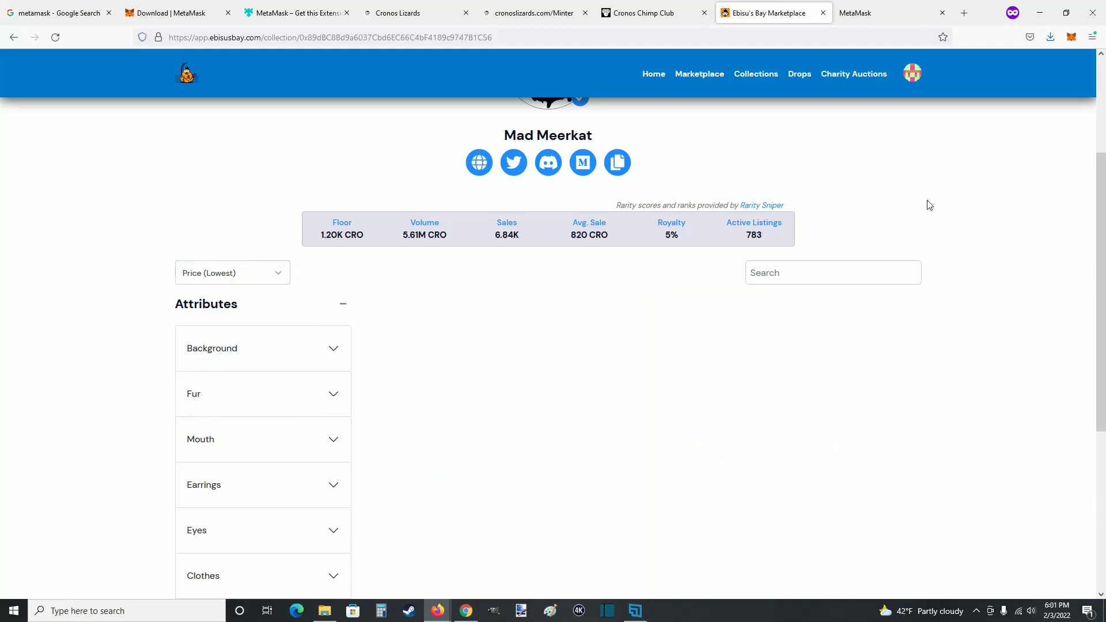
scroll(807, 219, down, 2)
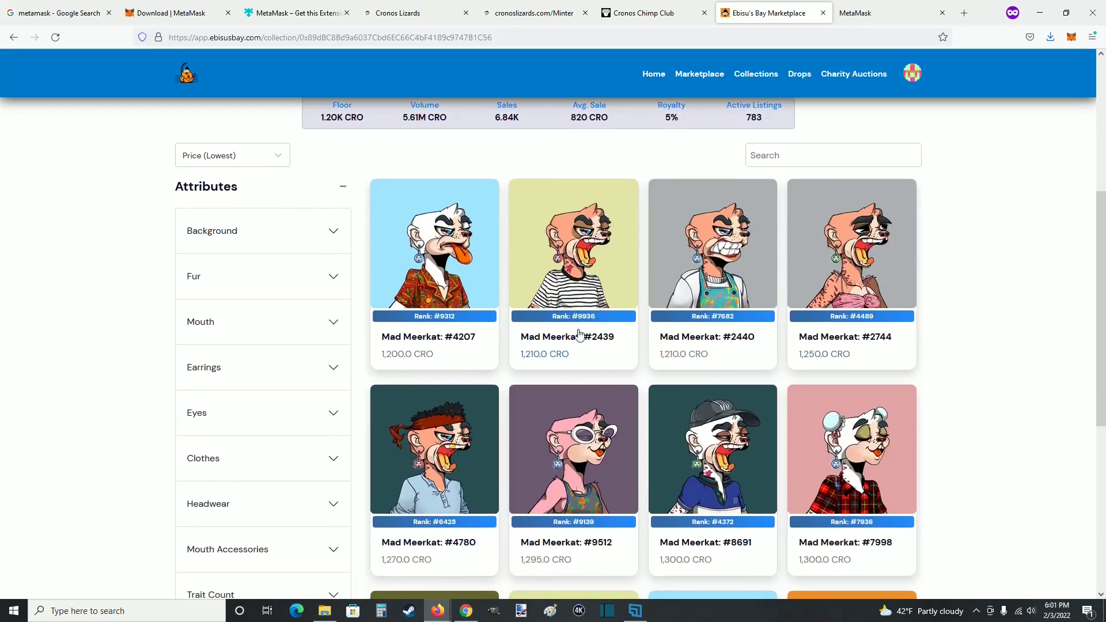
click(431, 287)
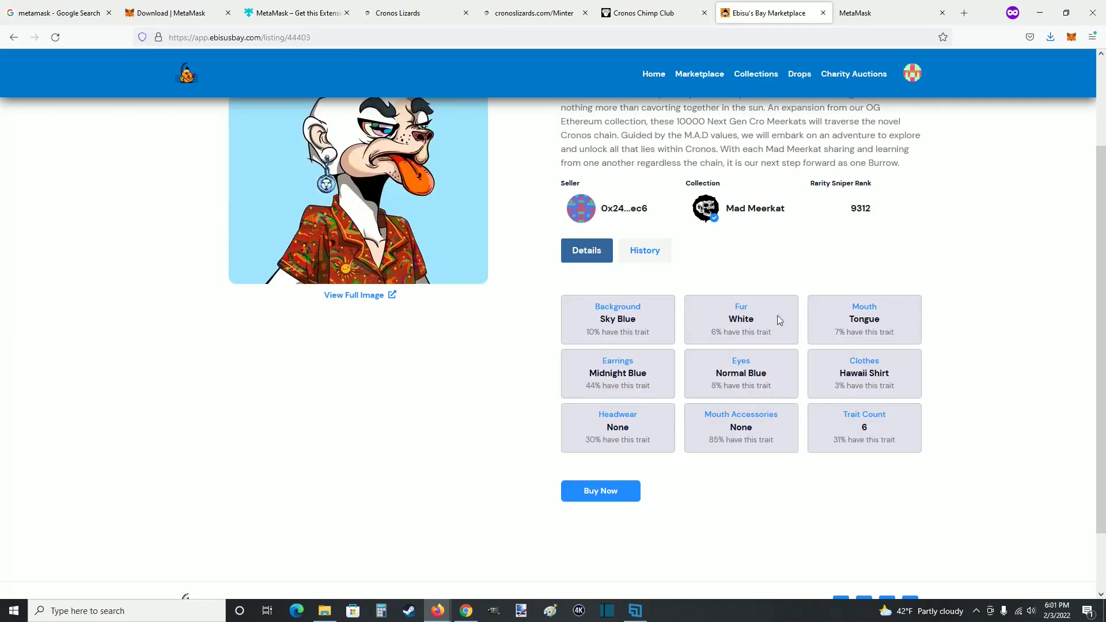
Step: Buy Mad Meerkat #4207 and review MetaMask's confirmation totalling 1203.354405 CRO including gas
click(618, 499)
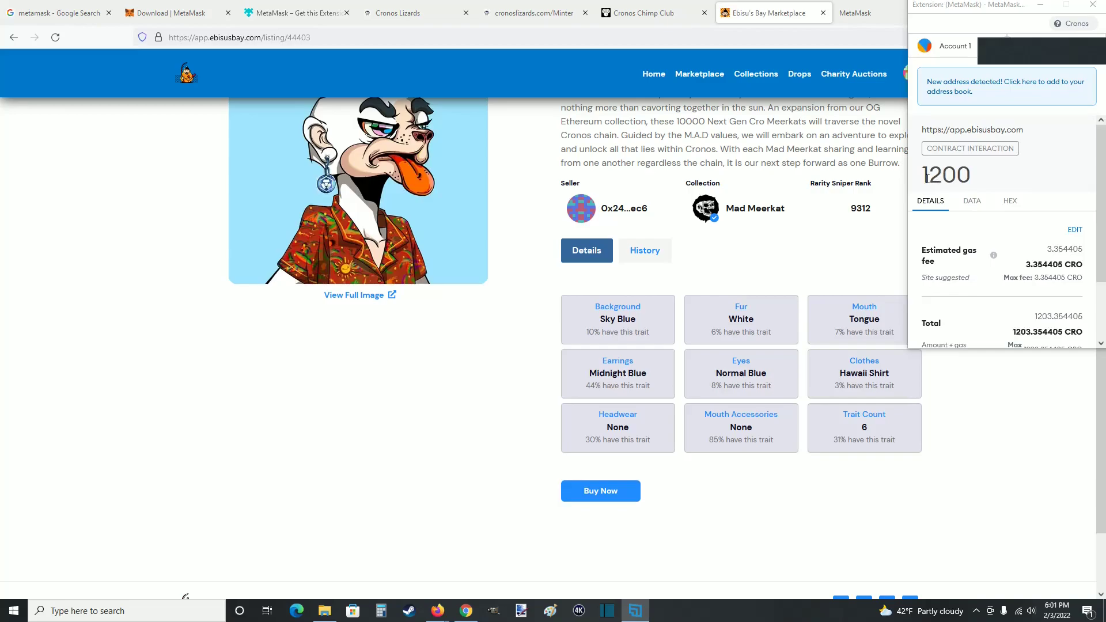
scroll(968, 188, down, 3)
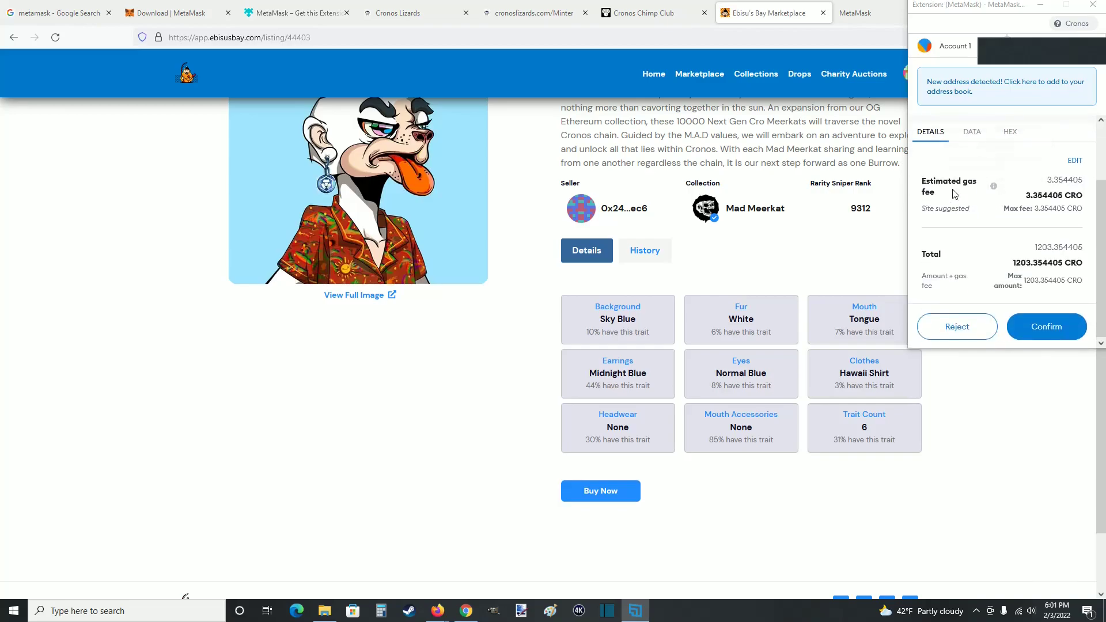